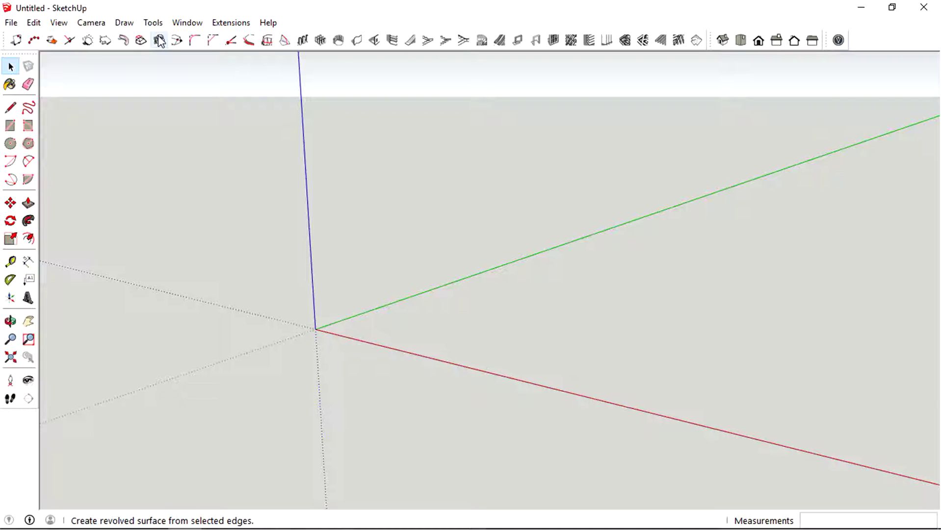
Draw a rectangle on the ground plane starting at the origin.
middle_drag(303, 318, 383, 360)
key(c)
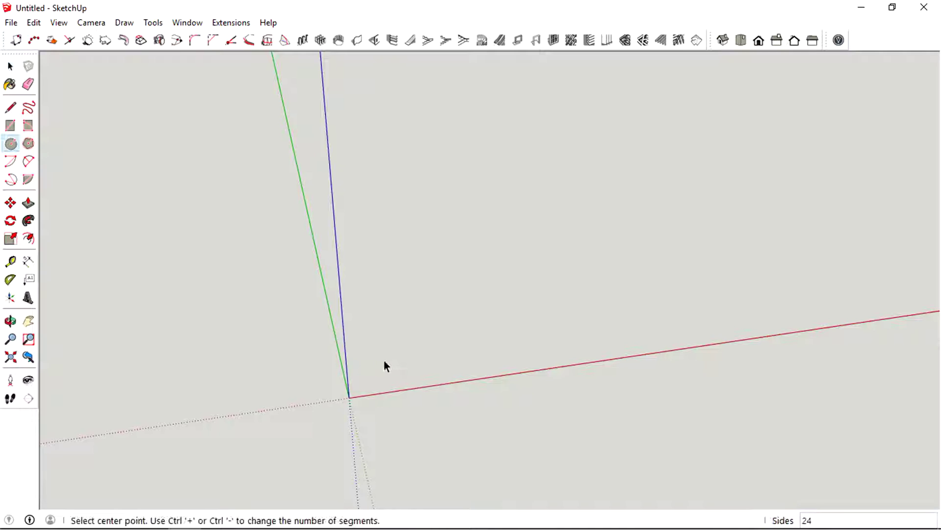
middle_drag(427, 339, 462, 320)
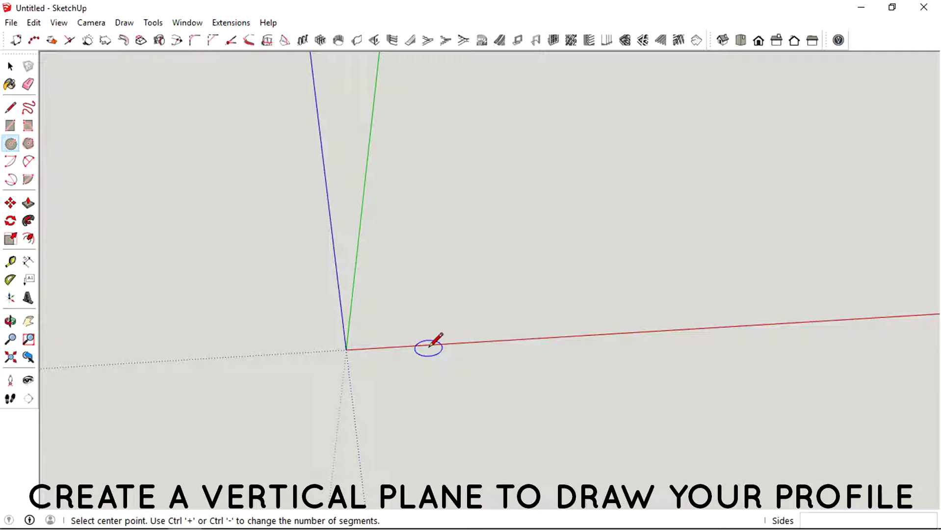
middle_drag(431, 346, 431, 336)
key(r)
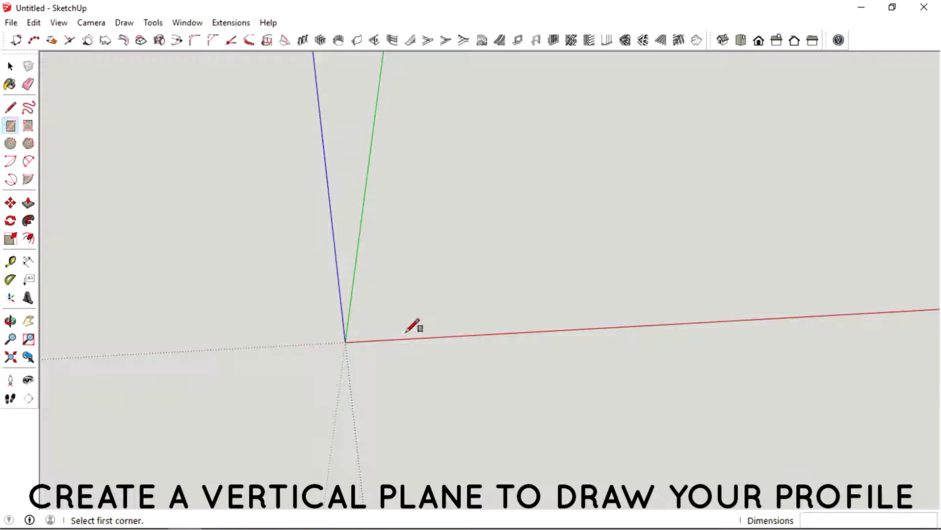
click(345, 342)
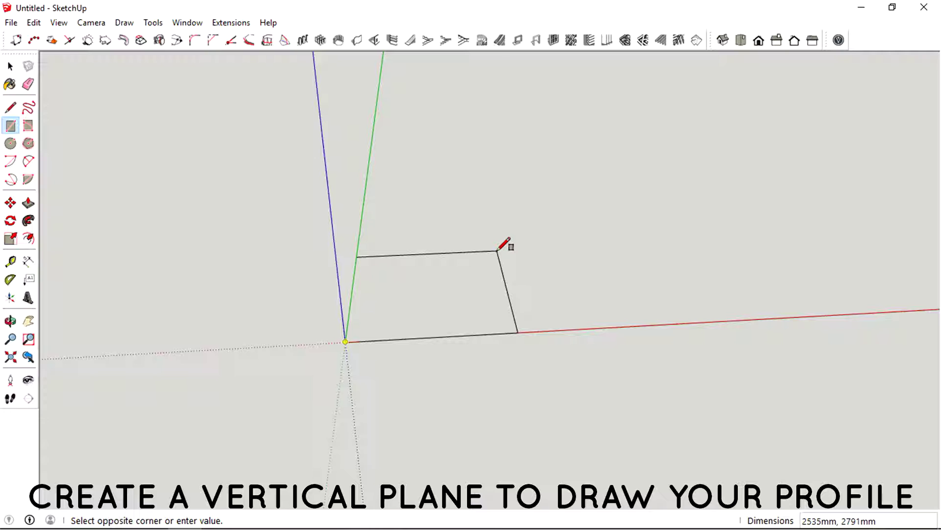
click(498, 251)
Push/Pull the rectangle up about 2135mm into a tall box.
middle_drag(447, 315, 496, 207)
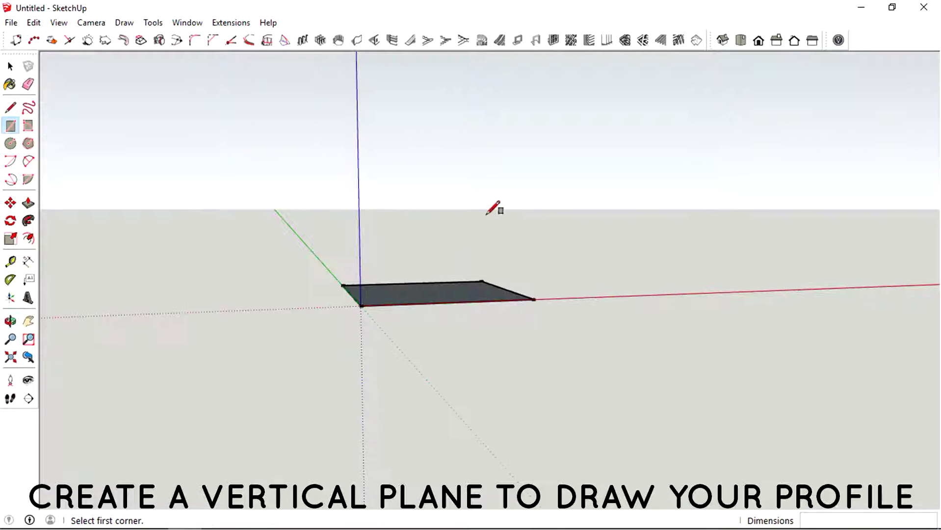
key(p)
click(466, 298)
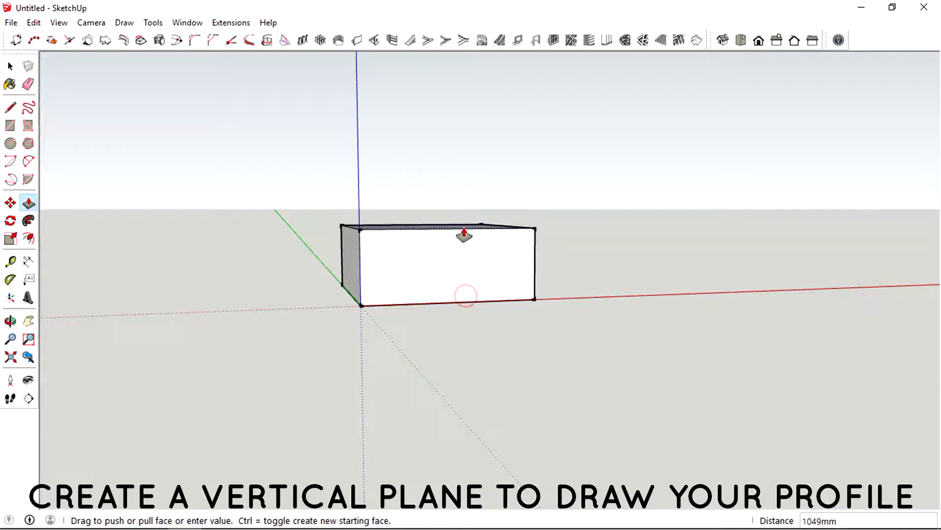
middle_drag(473, 171, 466, 259)
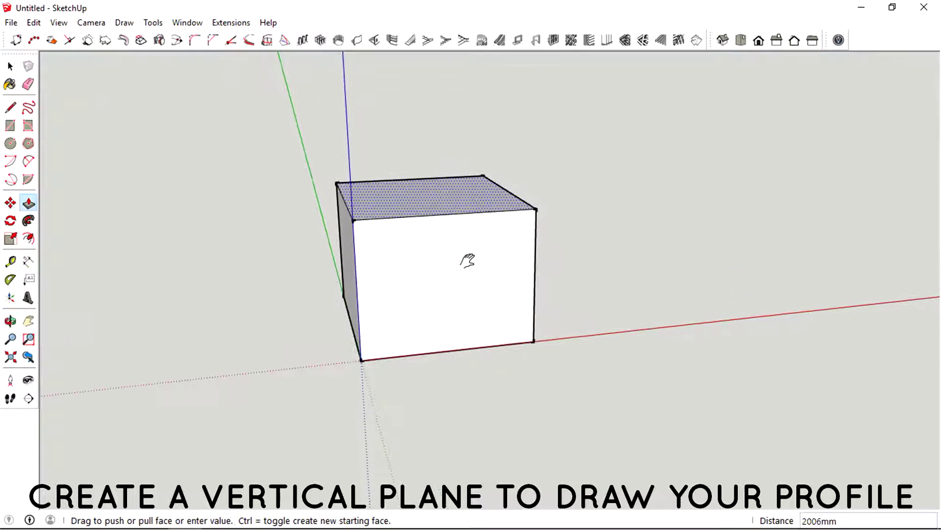
click(477, 202)
middle_drag(477, 201, 445, 251)
key(space)
Draw an arc up from the box's bottom edge, then a tangent arc continuing it into an S-curve.
key(c)
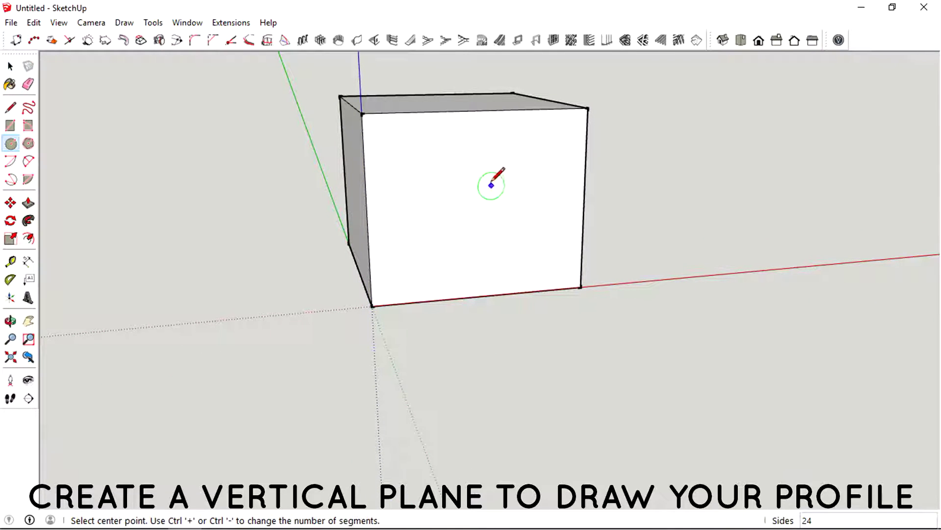
key(a)
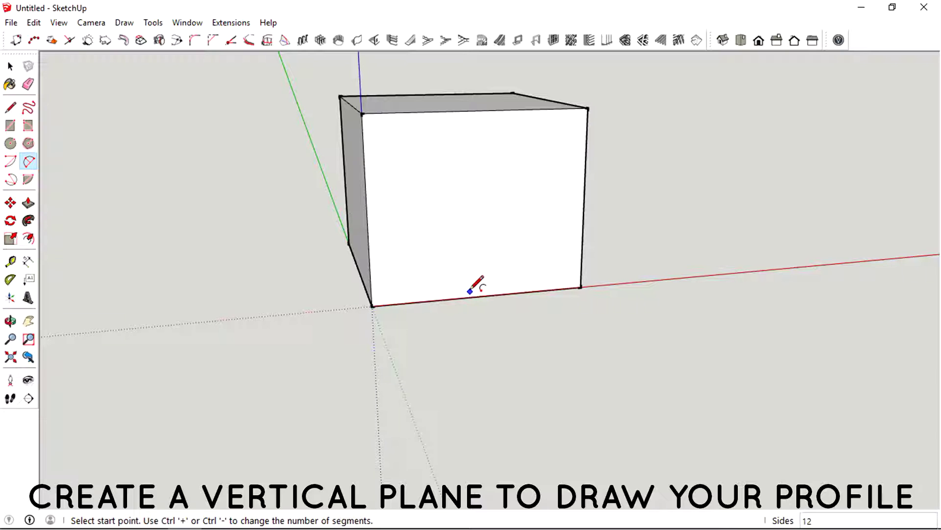
click(425, 301)
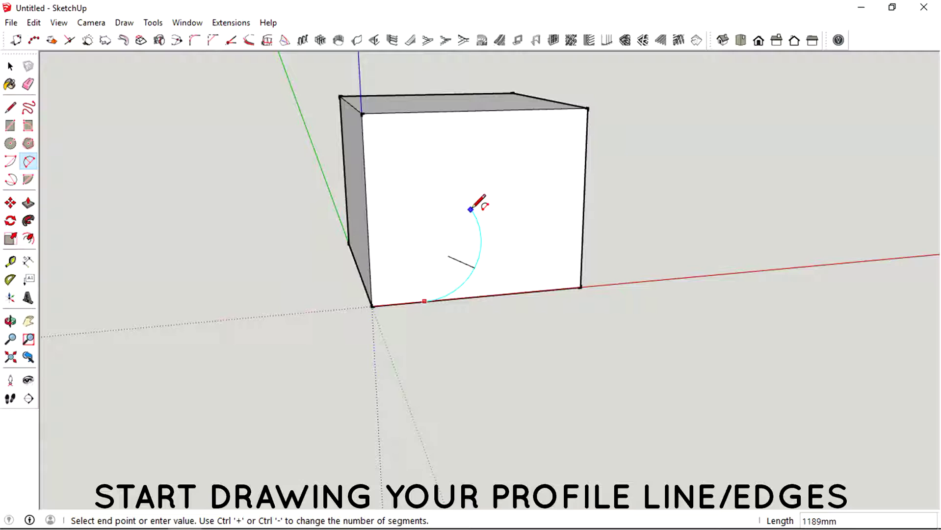
click(470, 205)
click(470, 205)
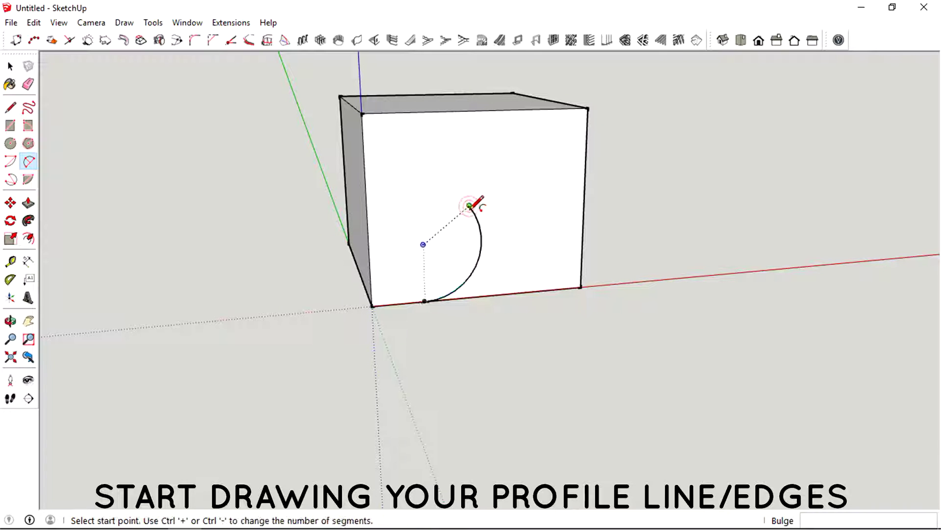
click(470, 205)
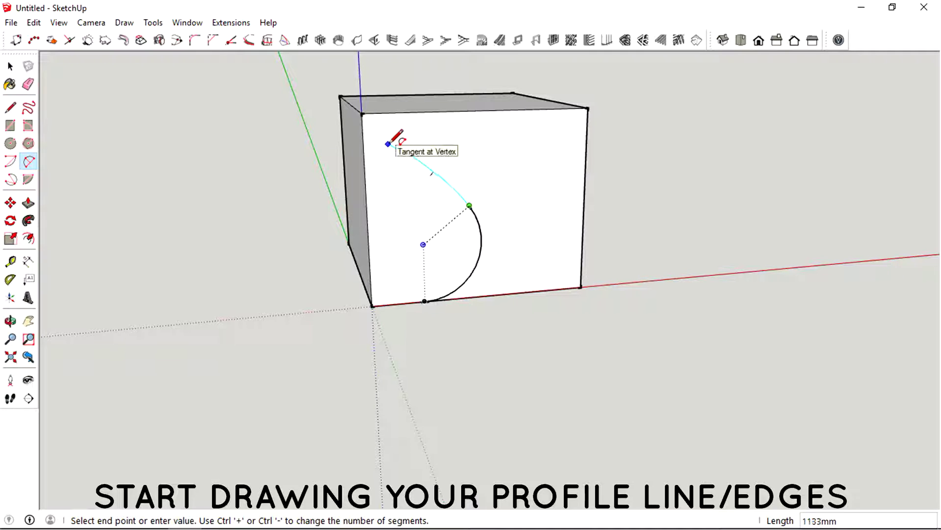
click(471, 145)
click(480, 147)
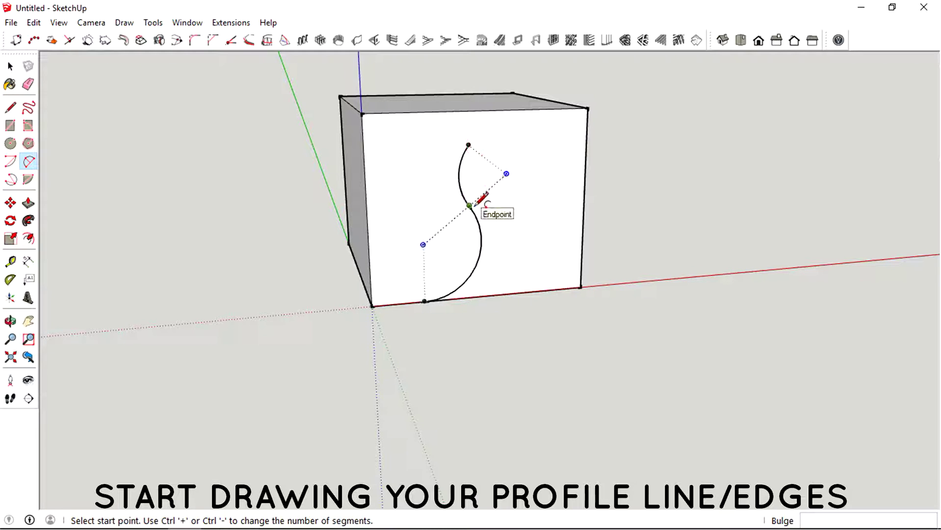
key(space)
middle_drag(501, 198, 380, 180)
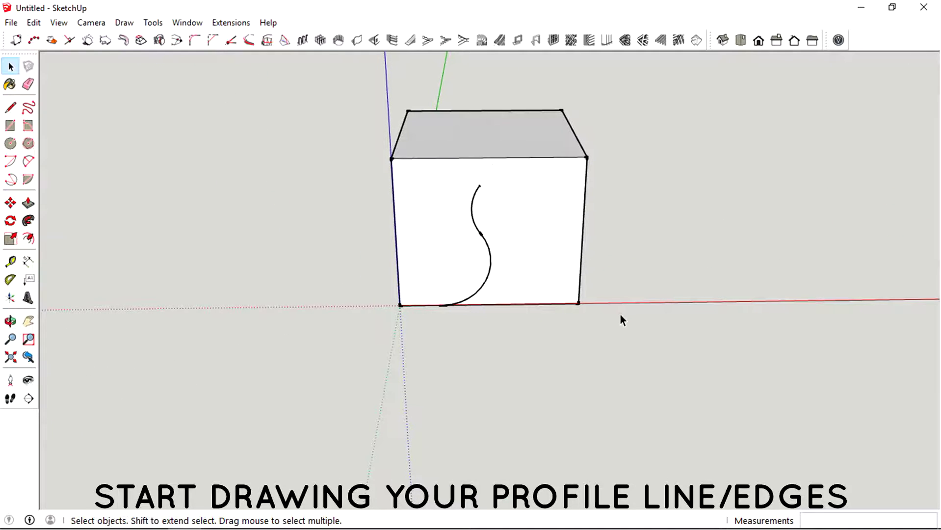
Delete the box and its leftover face, keeping only the S-curve.
drag(621, 316, 534, 156)
key(Delete)
middle_drag(442, 202, 432, 209)
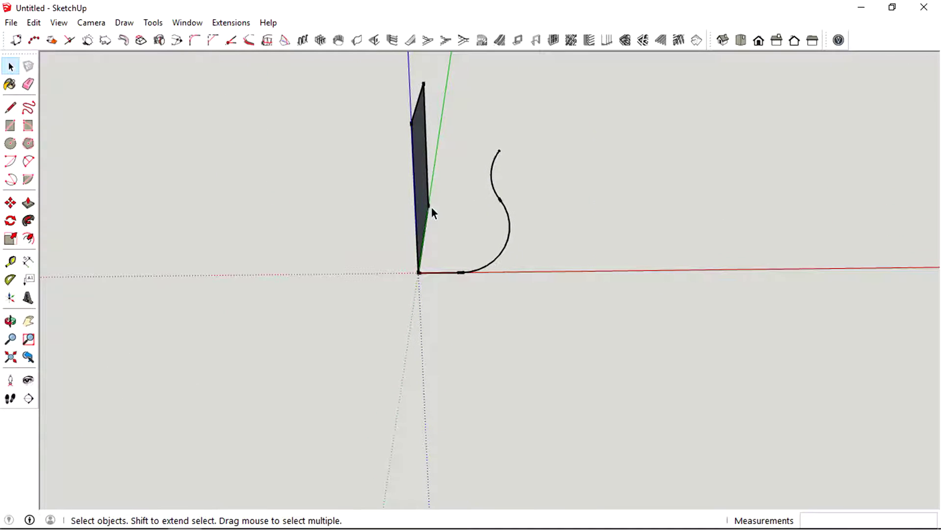
drag(438, 294, 396, 75)
key(Delete)
Scale the S-curve 1.5 times along the red axis.
middle_drag(482, 284, 530, 291)
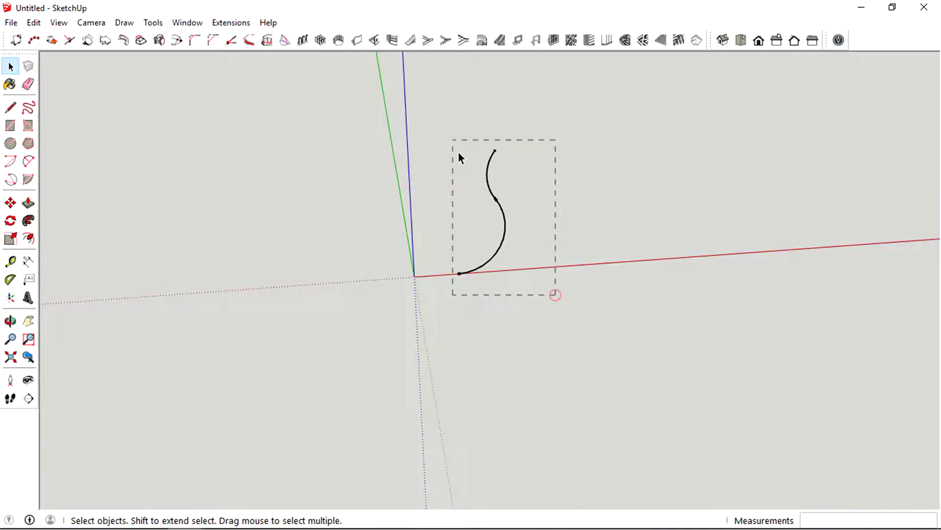
drag(458, 154, 456, 255)
middle_drag(456, 257, 479, 205)
key(s)
click(464, 252)
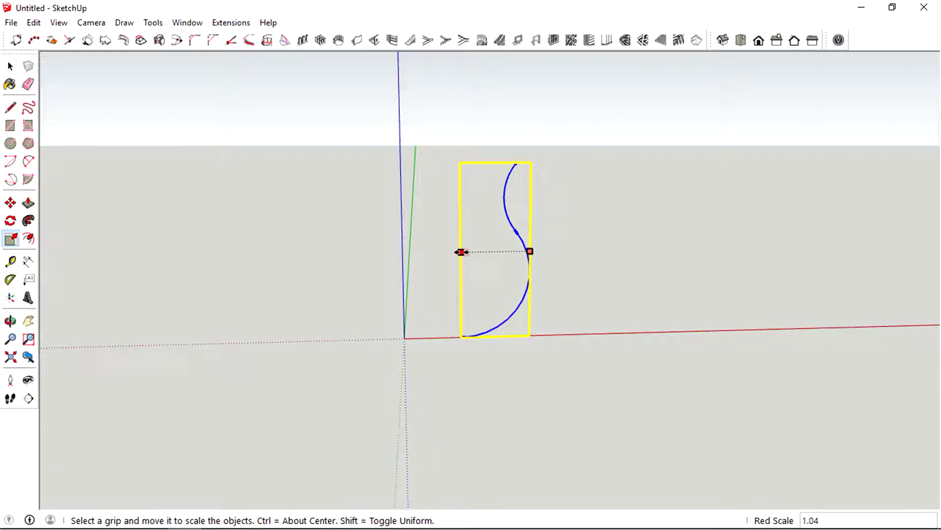
drag(461, 252, 431, 253)
middle_drag(431, 260, 574, 258)
key(space)
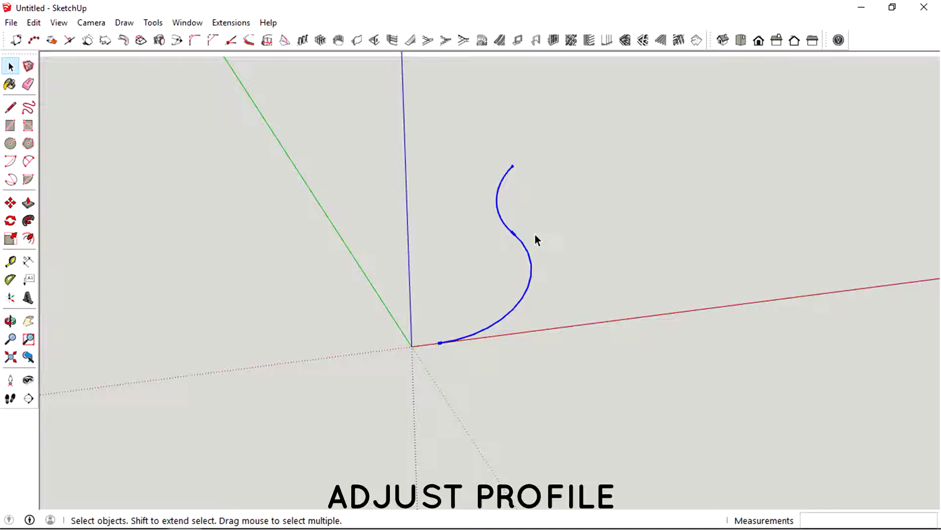
Add a half-circle arc hook at the curve's top end.
middle_drag(534, 235, 504, 183)
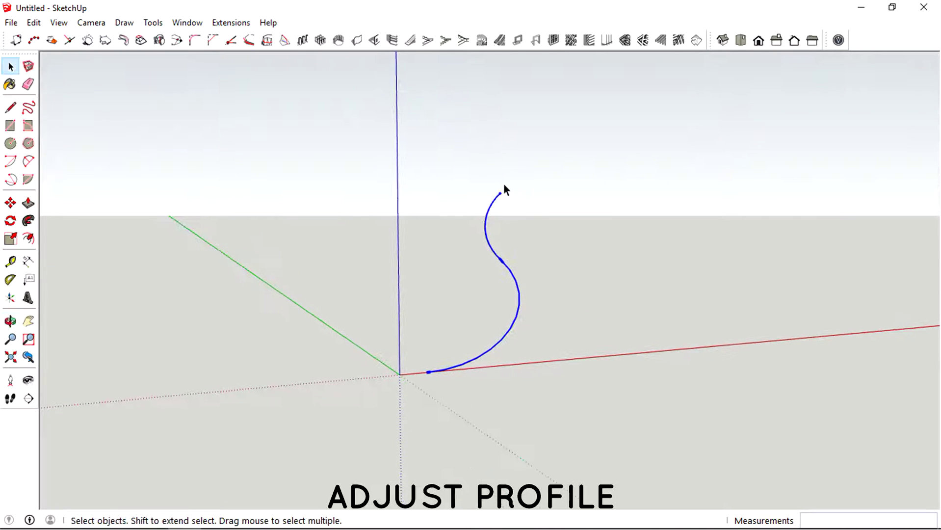
key(a)
click(500, 193)
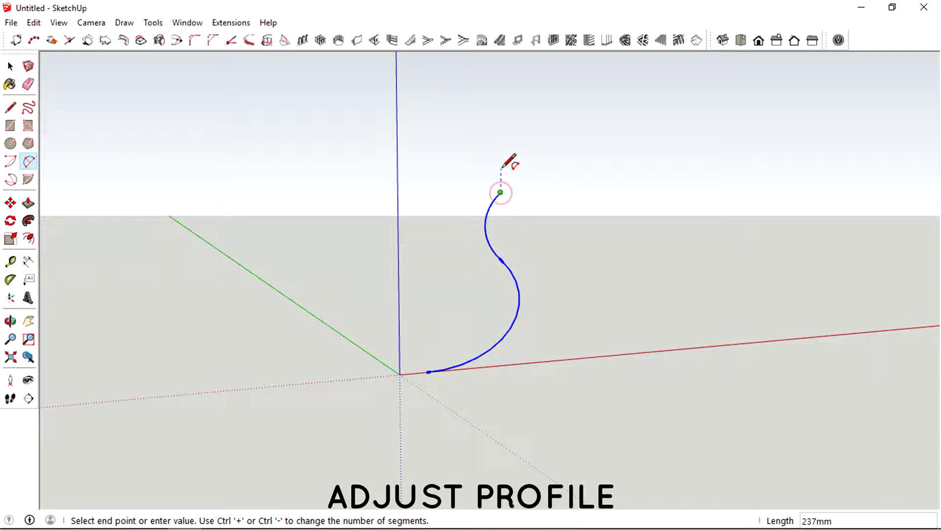
click(506, 167)
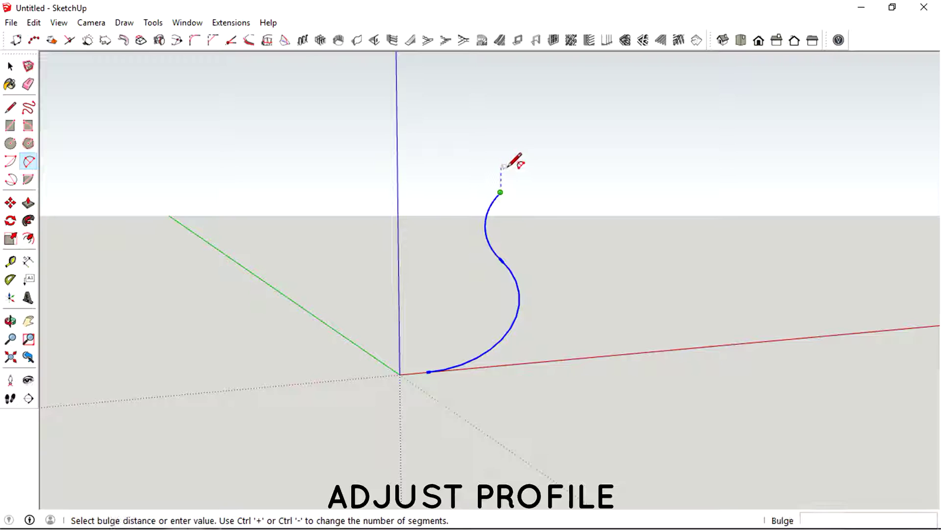
click(514, 172)
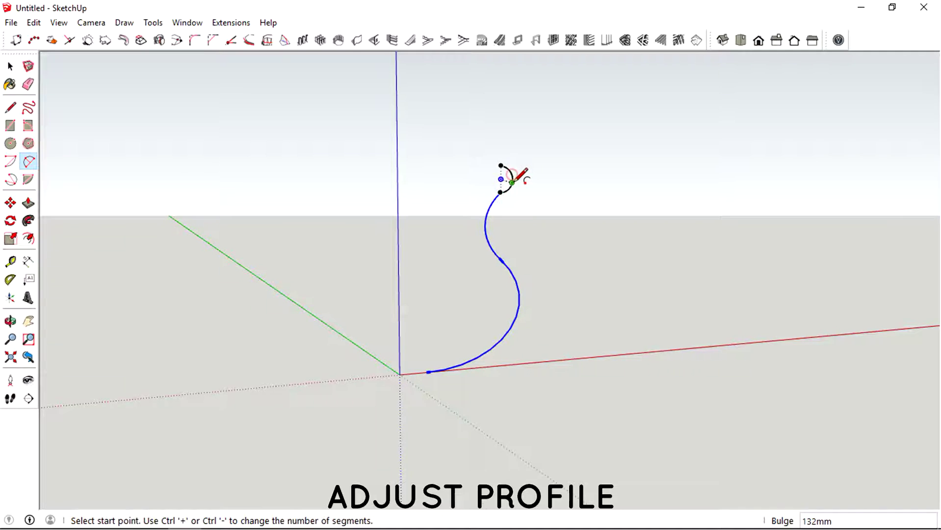
middle_drag(506, 174, 507, 307)
key(space)
Move the whole curve by its bottom endpoint 108mm to sit at the origin.
triple_click(502, 192)
key(m)
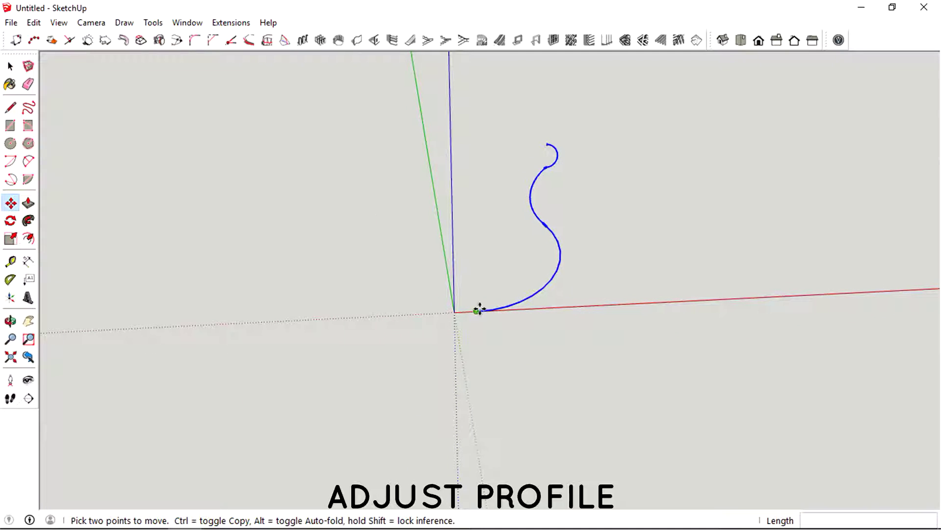
click(477, 310)
click(468, 311)
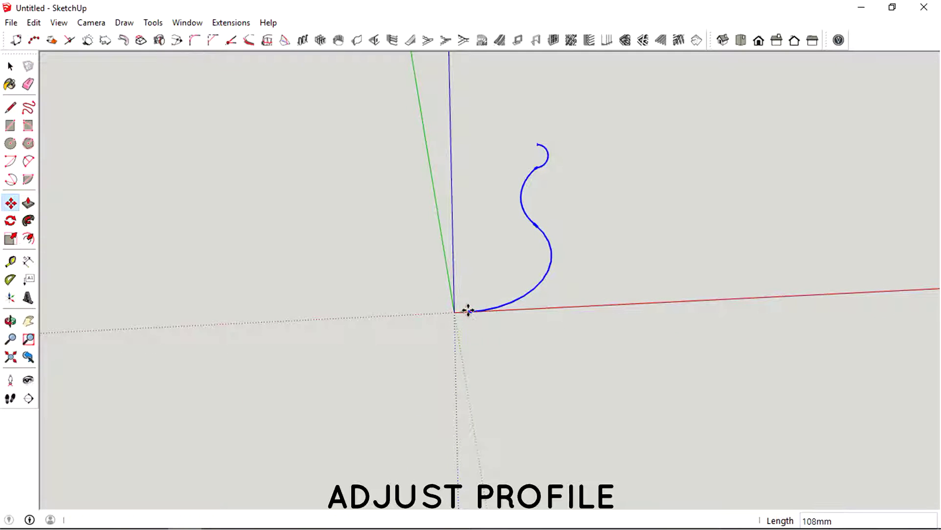
middle_drag(477, 306, 551, 236)
key(space)
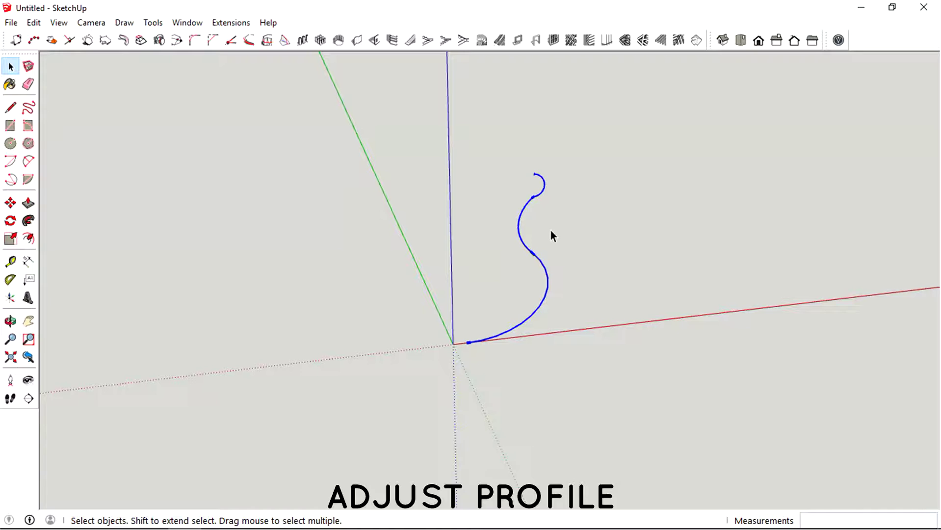
Select the profile curve, open 1001bit Create Revolved Surface, and set the revolve angle to 360.
click(569, 242)
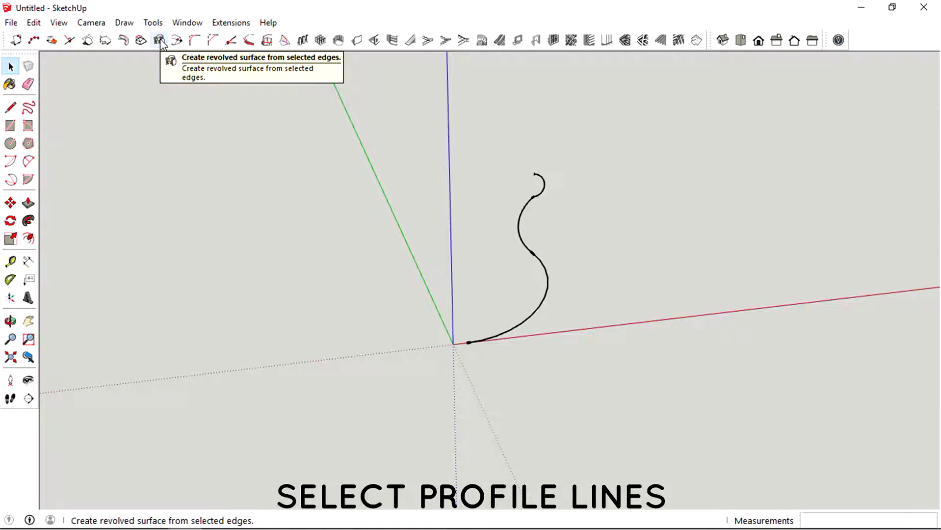
drag(580, 288, 455, 130)
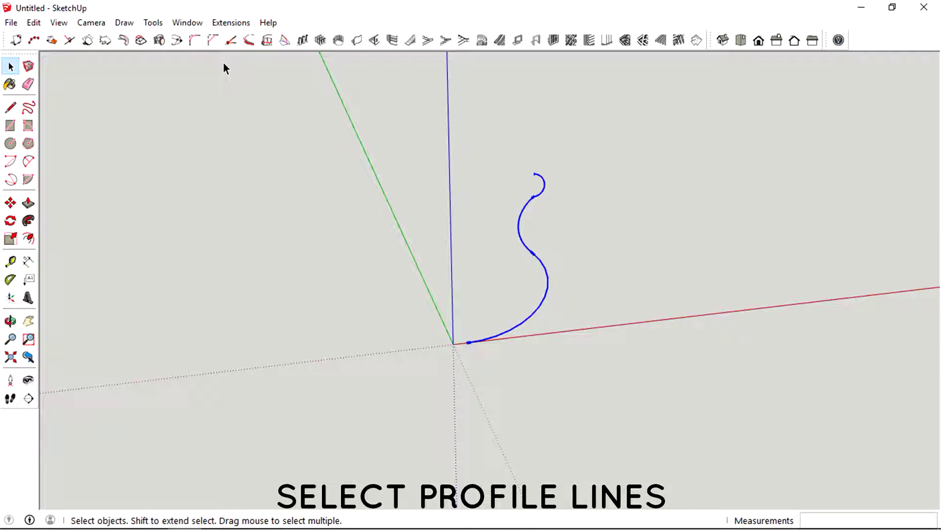
click(161, 42)
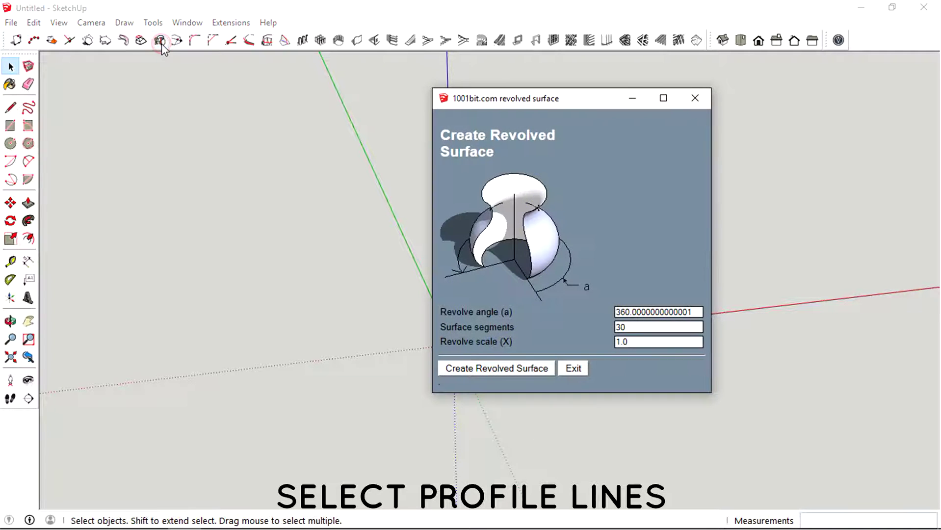
drag(536, 99, 418, 67)
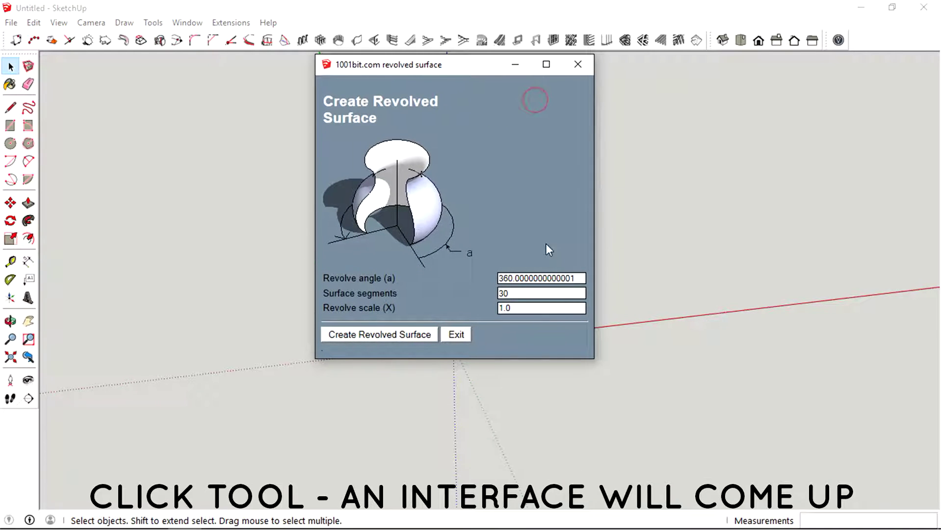
drag(582, 277, 448, 277)
text(3)
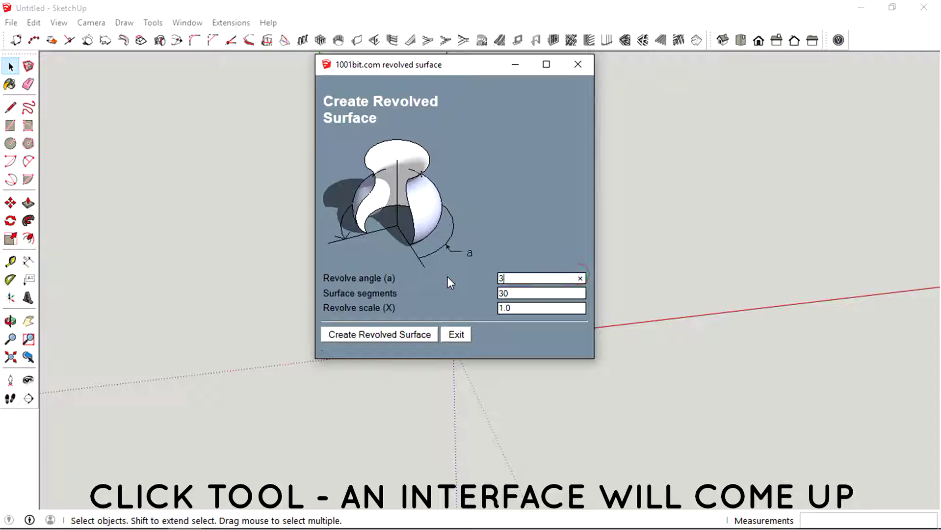
text(60)
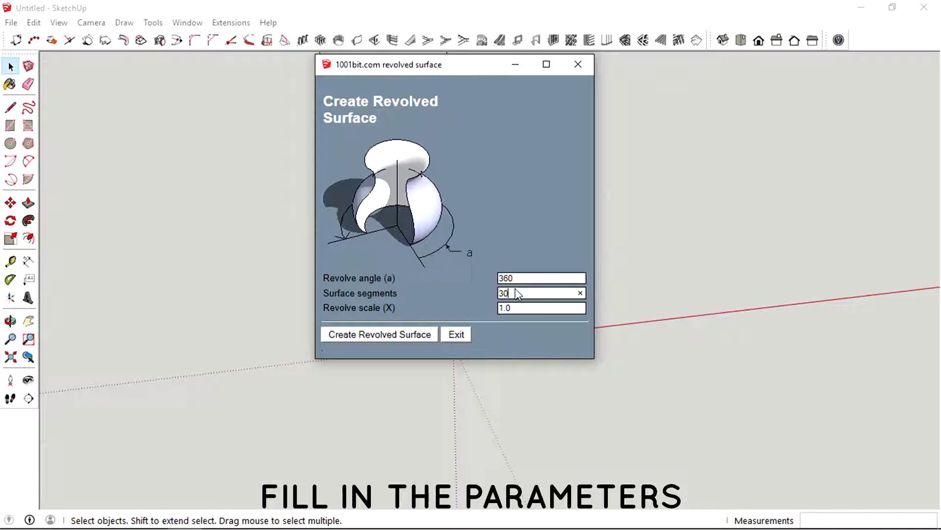
Revolve the S-profile 360° around the blue axis from the origin into a rolled-rim pot.
click(384, 336)
middle_drag(423, 329, 507, 282)
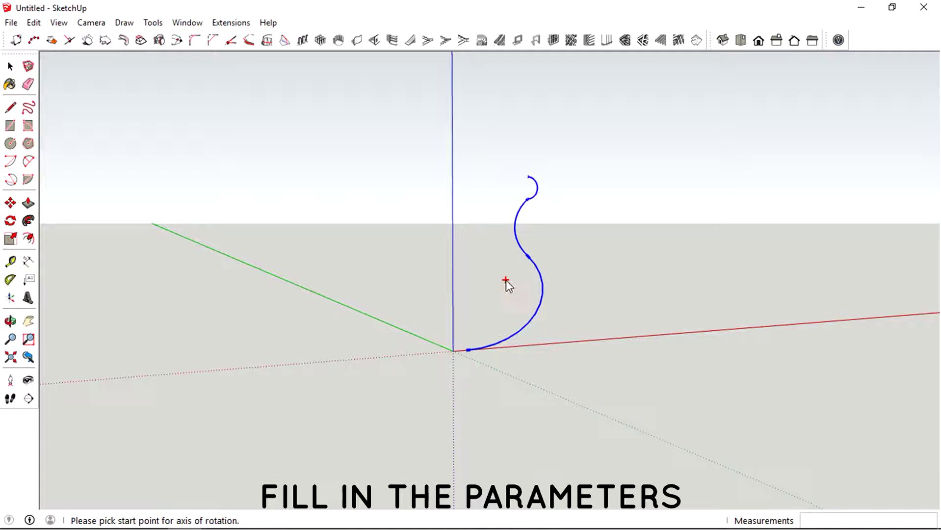
click(453, 349)
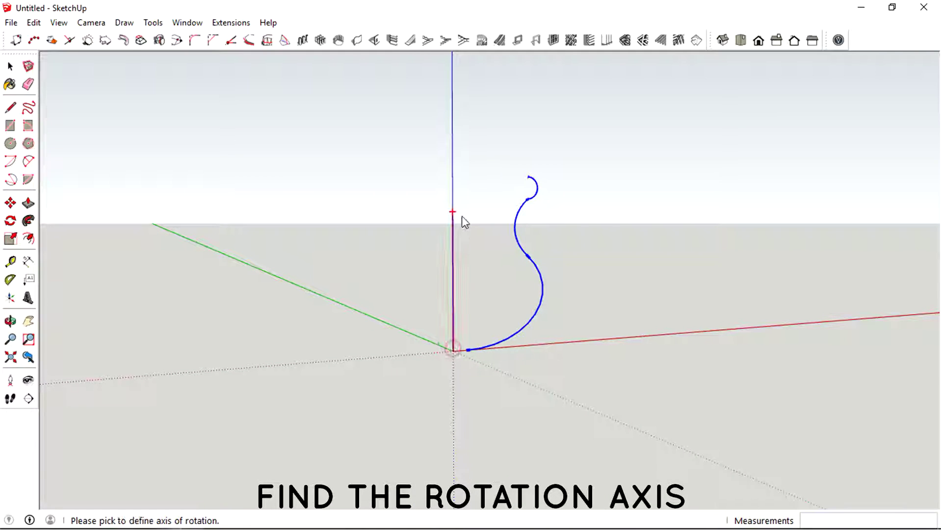
middle_drag(452, 149, 471, 178)
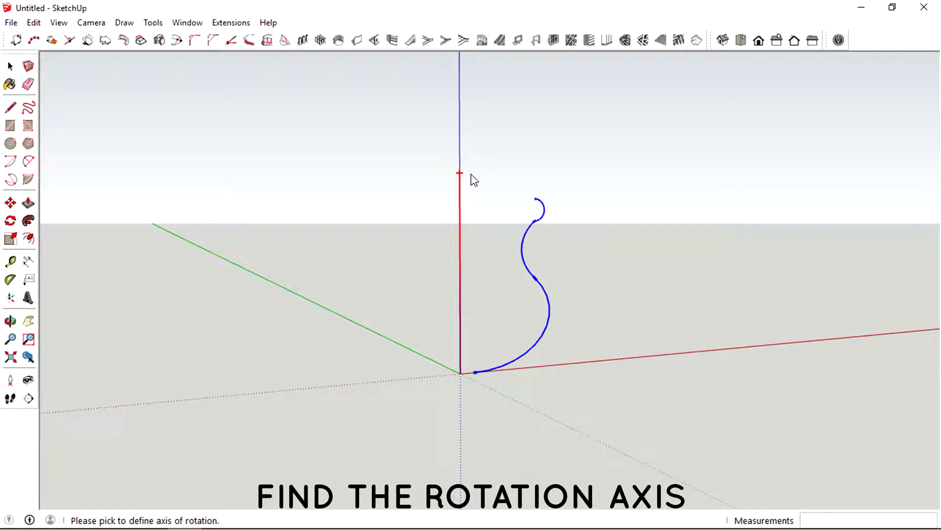
click(460, 151)
middle_drag(534, 264, 564, 143)
middle_drag(467, 209, 465, 302)
middle_drag(518, 274, 430, 342)
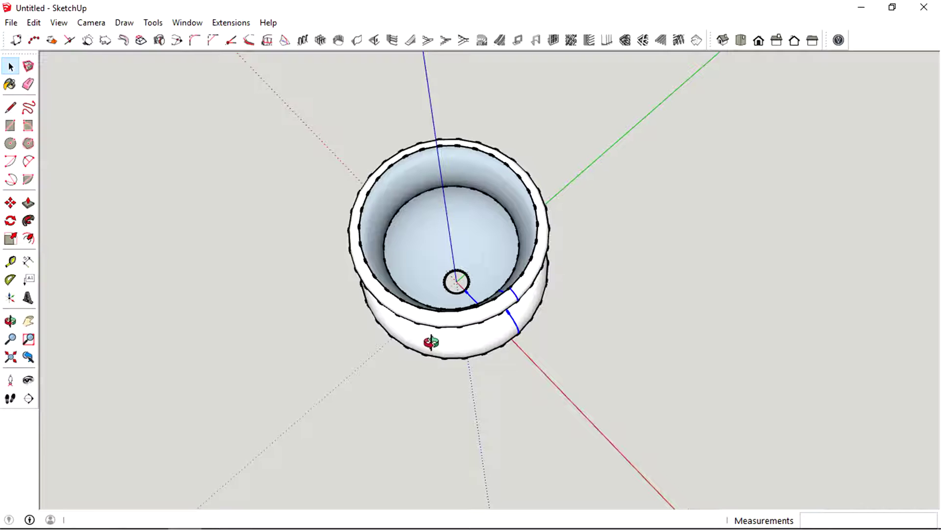
middle_drag(434, 291, 548, 219)
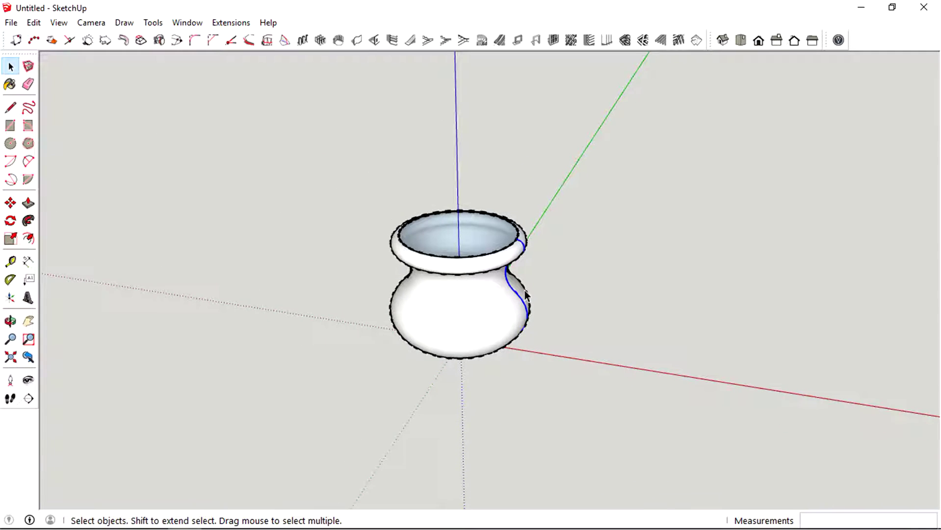
middle_drag(527, 296, 364, 286)
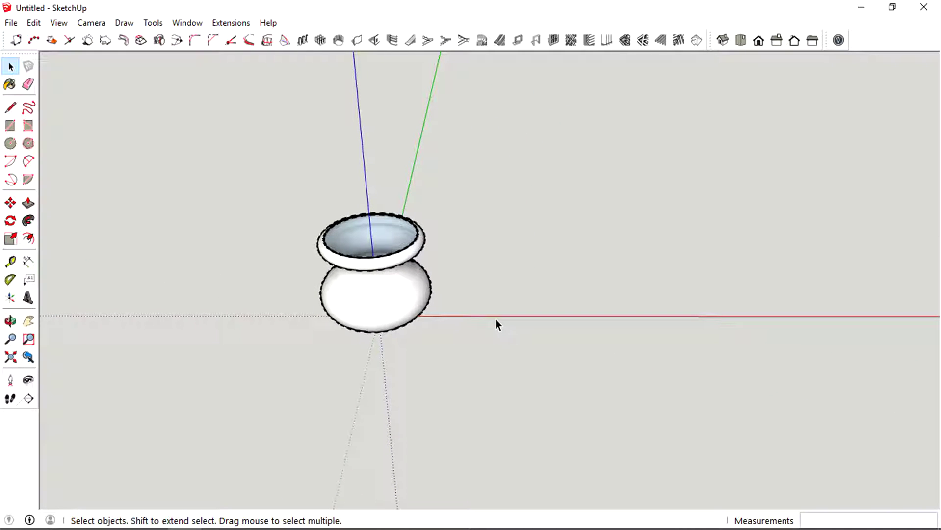
middle_drag(509, 318, 443, 305)
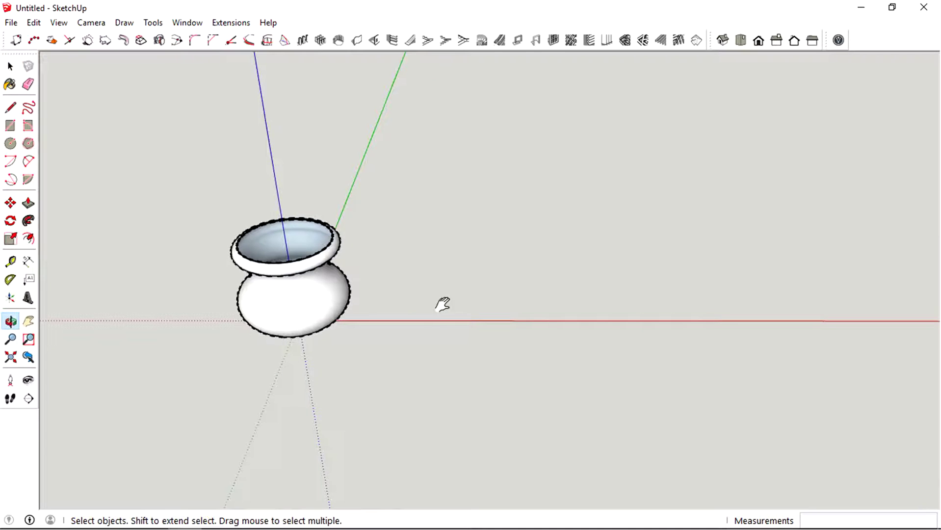
middle_drag(507, 350, 540, 302)
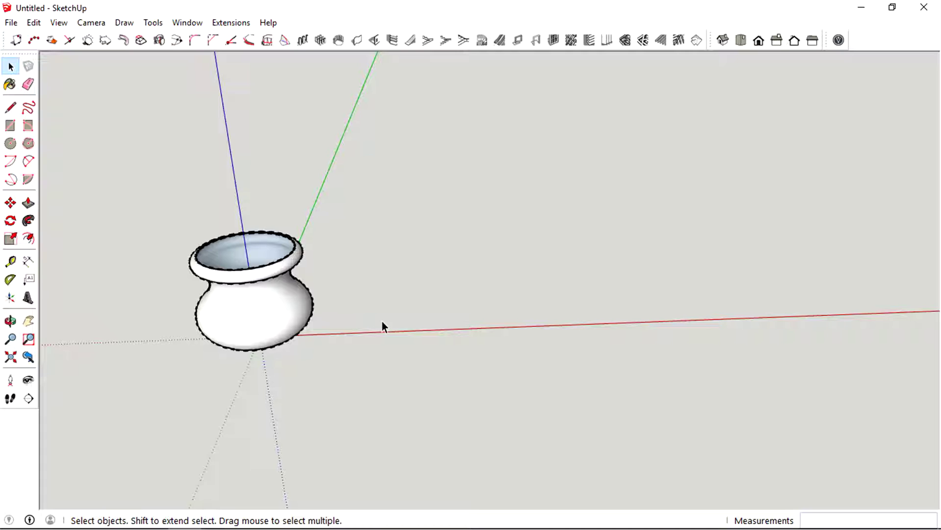
middle_drag(381, 326, 458, 341)
middle_drag(660, 365, 479, 283)
triple_click(367, 283)
key(Escape)
click(342, 282)
scroll(462, 303, up, 3)
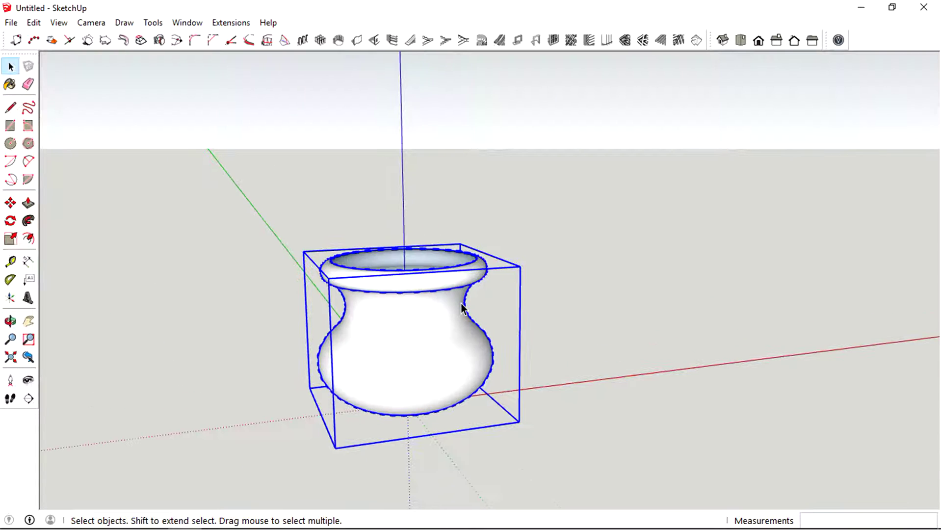
scroll(633, 214, down, 2)
click(636, 205)
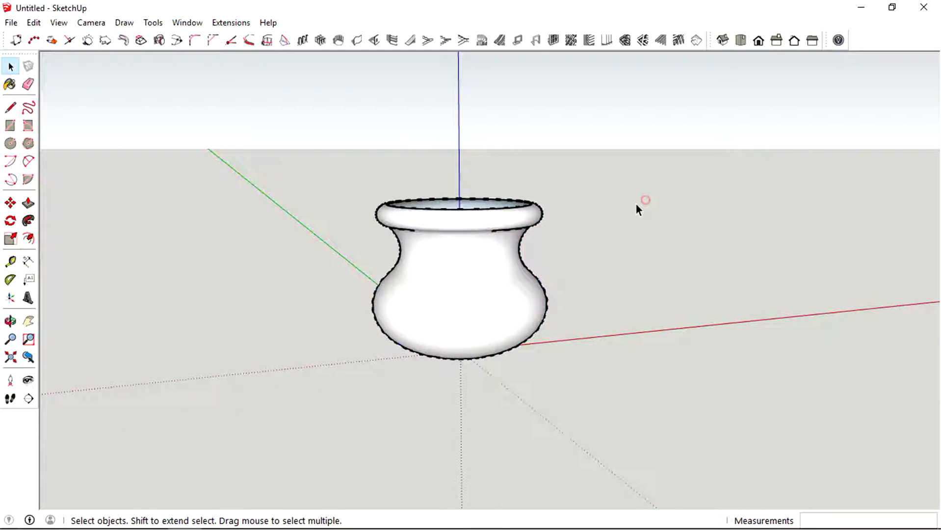
middle_drag(636, 205, 407, 378)
click(538, 224)
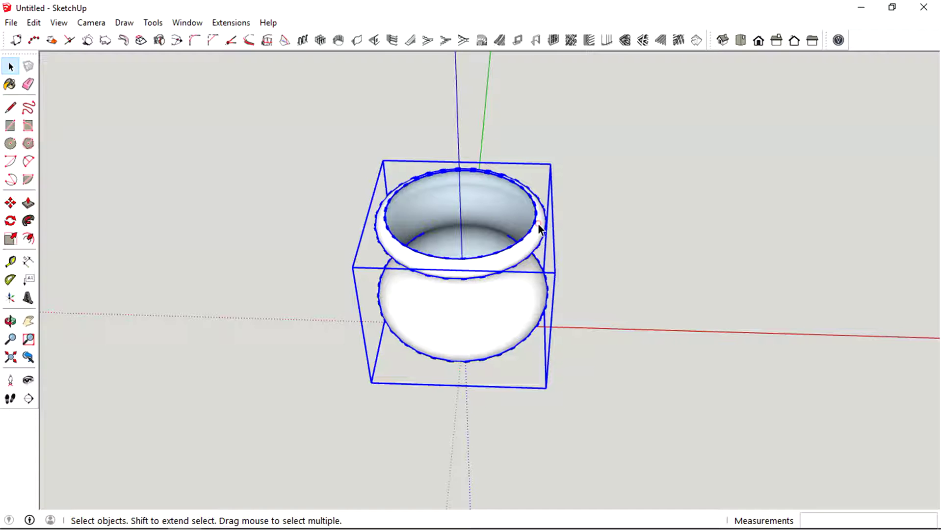
middle_drag(509, 279, 640, 229)
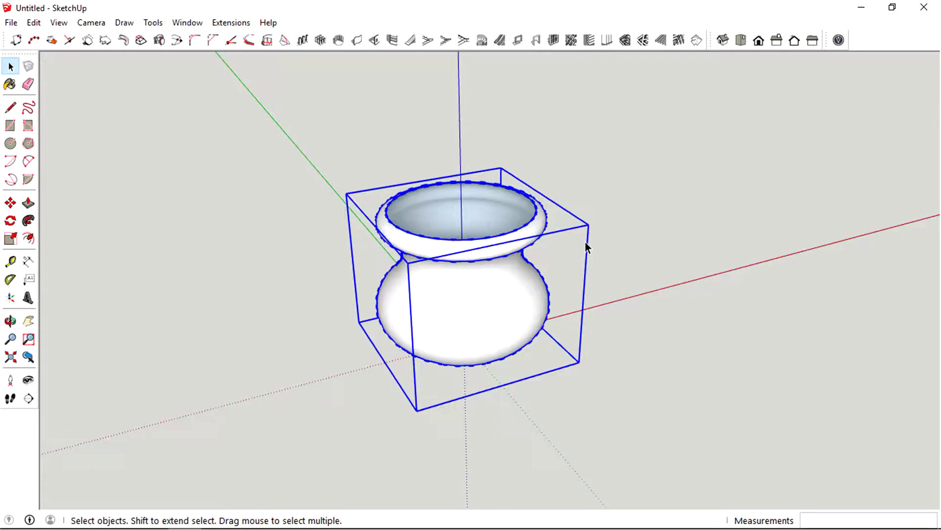
middle_drag(586, 248, 633, 215)
click(632, 212)
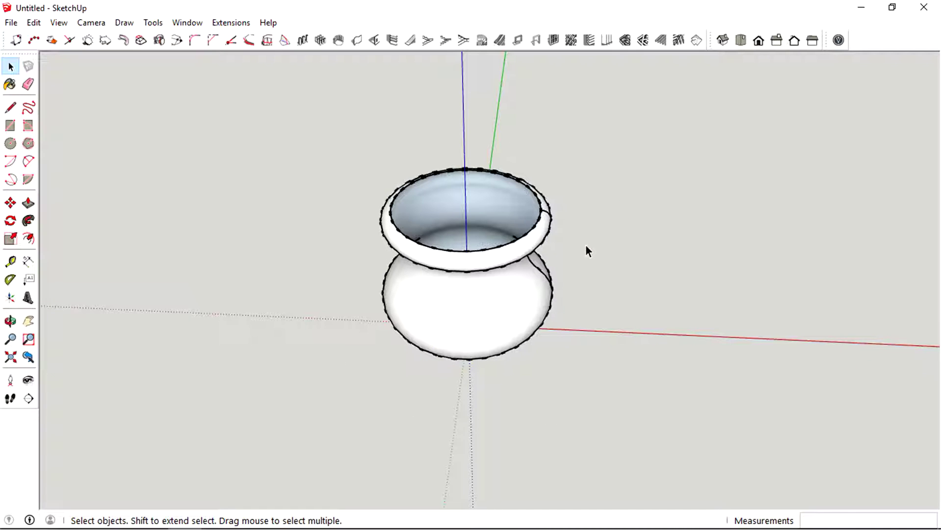
Undo the pot revolve, leaving only the S-profile curve.
key(ctrl+z)
middle_drag(588, 253, 584, 321)
key(space)
Reopen the 1001bit revolve settings for the curve, trimming the angle to 360 and selecting the scale field.
drag(608, 353, 456, 112)
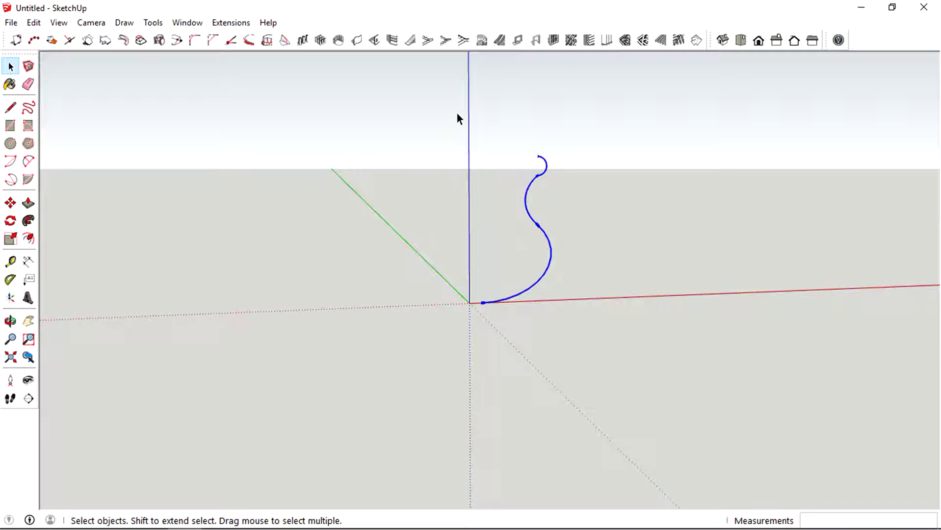
click(159, 40)
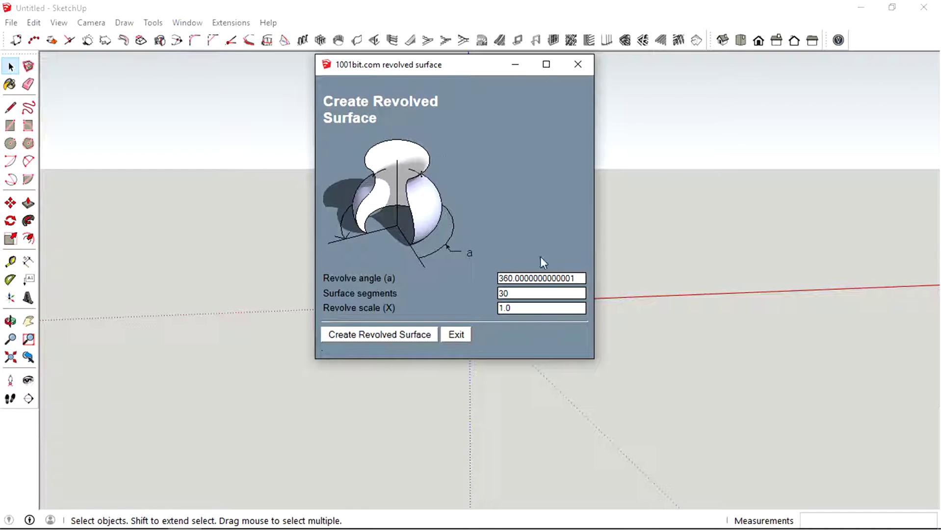
double_click(581, 278)
click(556, 244)
double_click(579, 279)
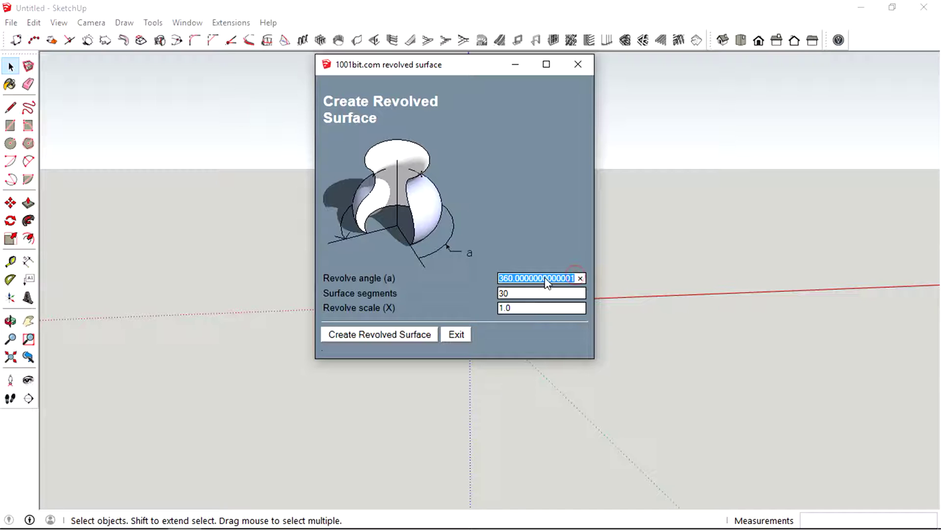
click(546, 276)
drag(575, 279, 519, 278)
key(BackSpace)
key(BackSpace)
click(515, 293)
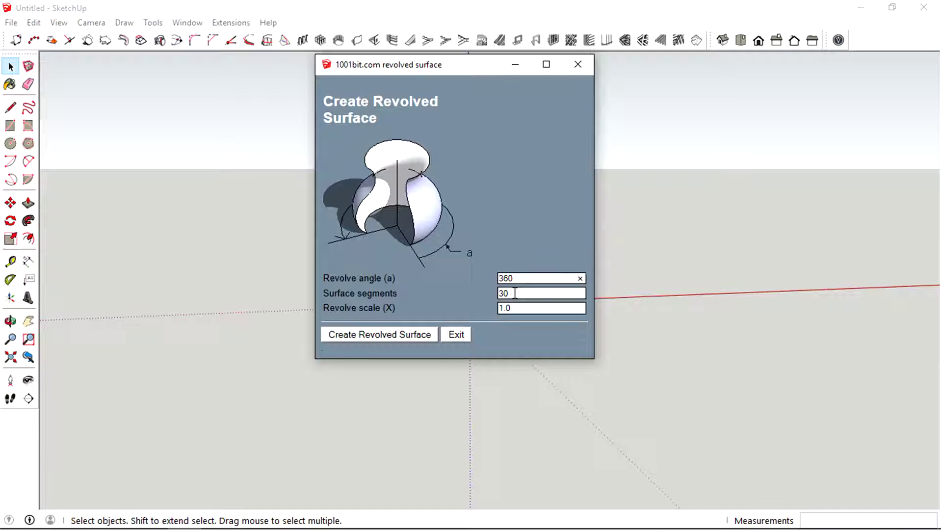
drag(514, 293, 488, 296)
drag(525, 309, 487, 309)
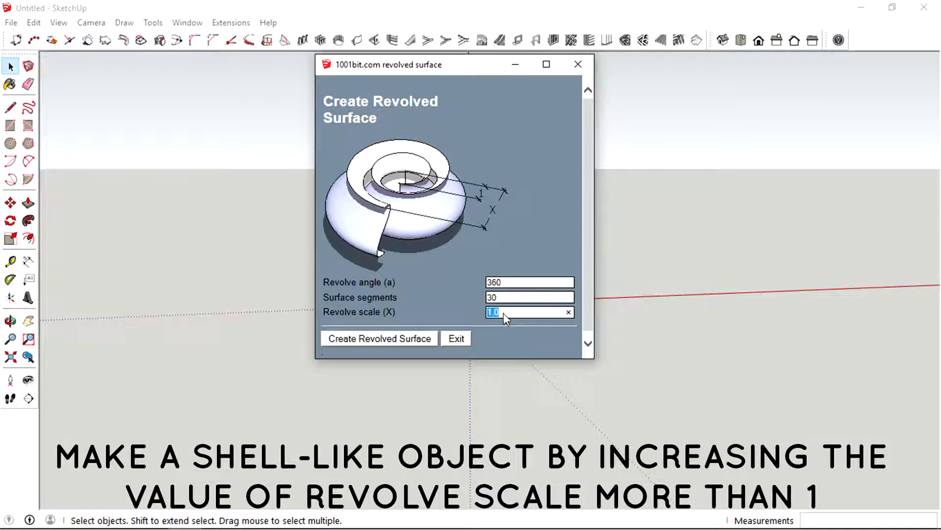
Enter revolve scale 2 and revolve the curve about the vertical axis into a spiralling shell.
text(2)
click(408, 336)
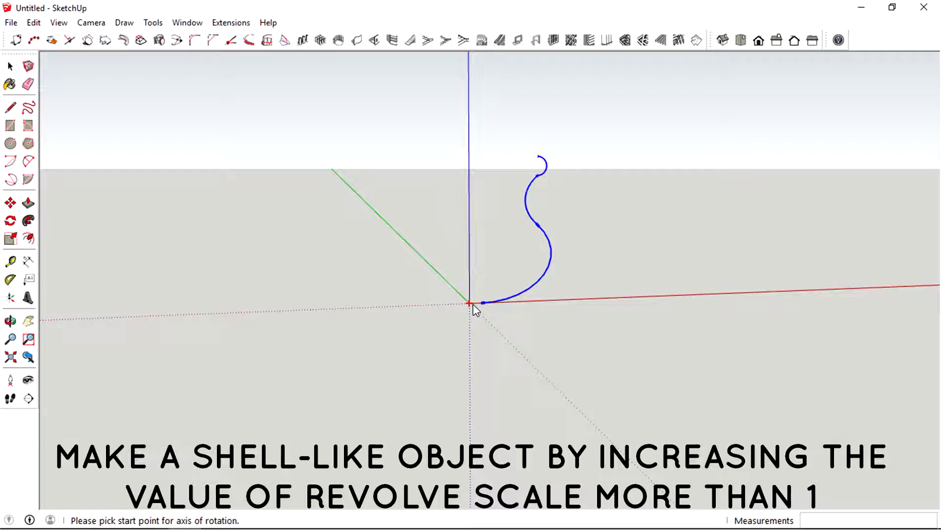
click(470, 304)
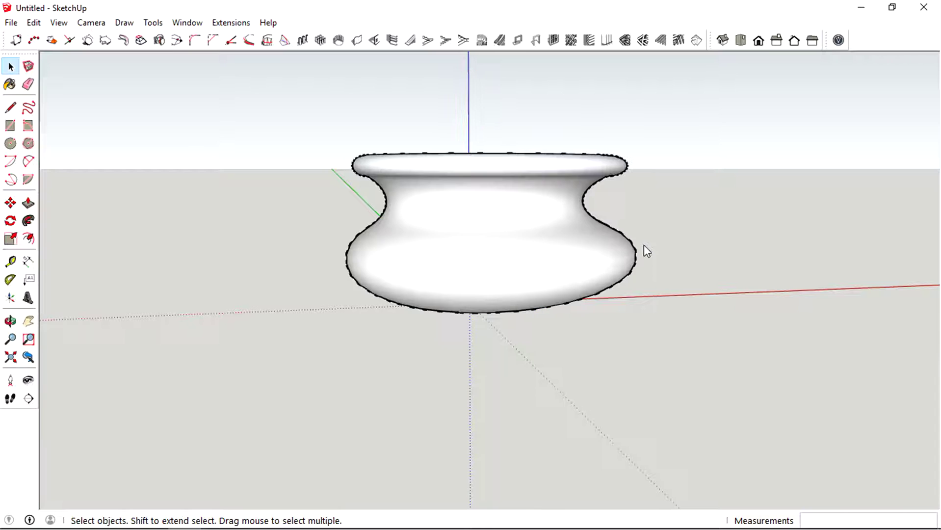
middle_drag(645, 245, 486, 420)
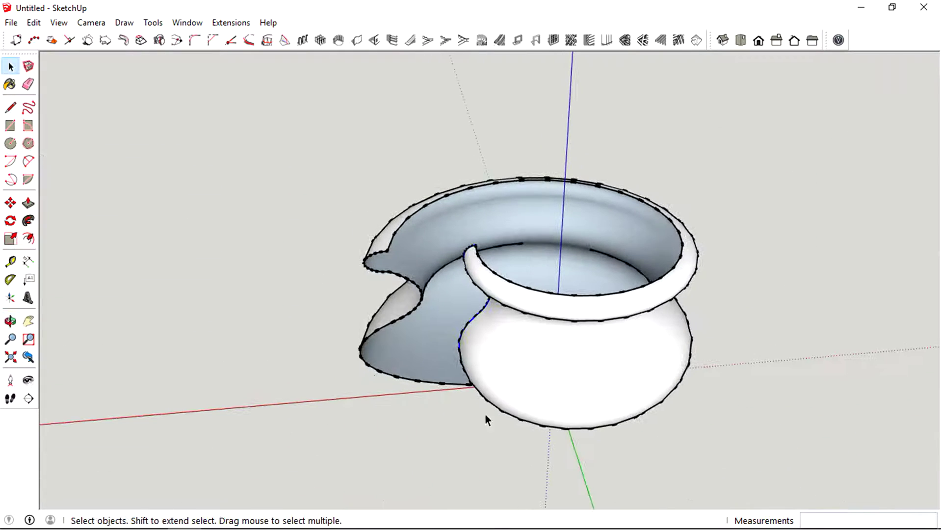
middle_drag(524, 324, 552, 320)
Undo the scaled revolve, leaving the bare S-profile curve.
key(ctrl+z)
middle_drag(443, 320, 688, 196)
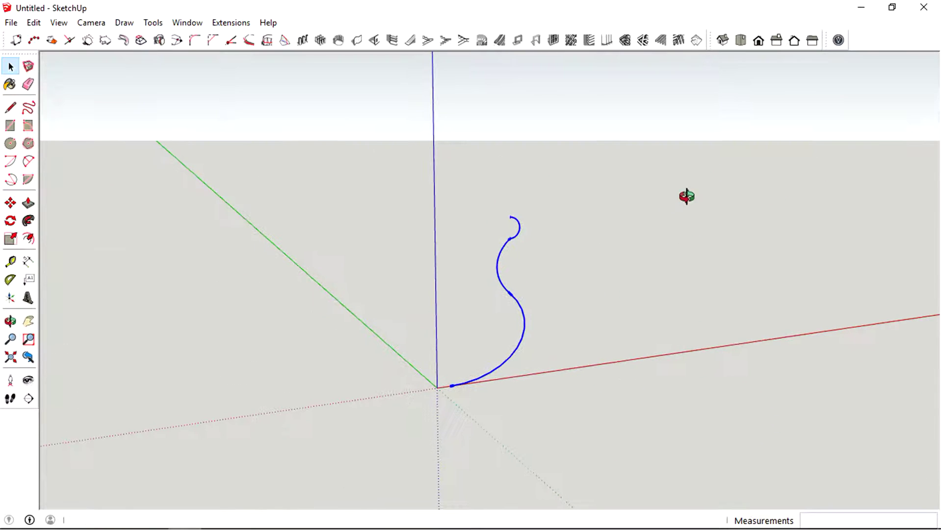
middle_drag(416, 337, 463, 279)
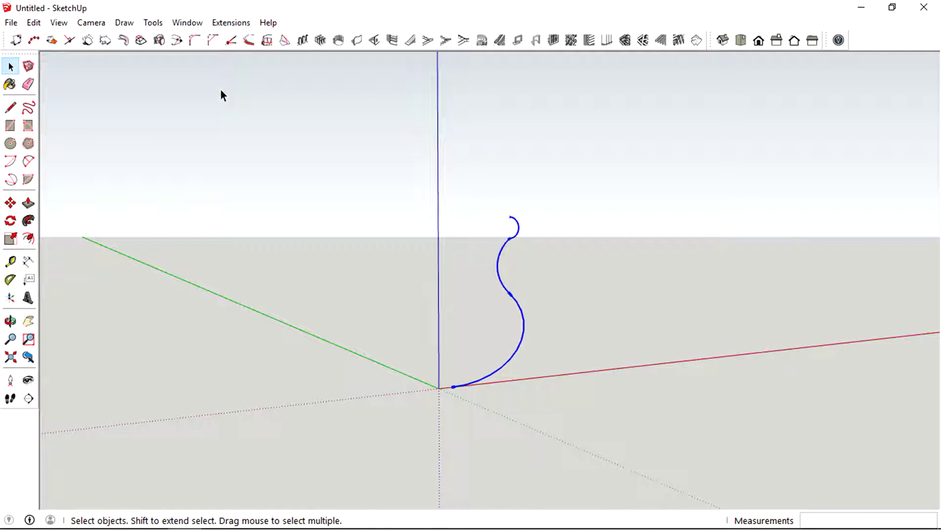
Set revolve angle 500 and scale 3, then start the revolve with its axis at the origin.
click(159, 40)
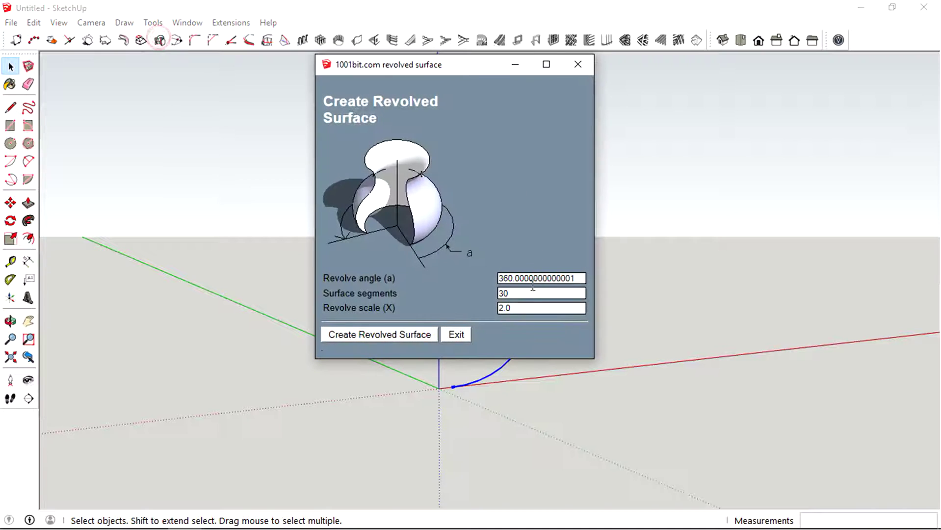
double_click(502, 310)
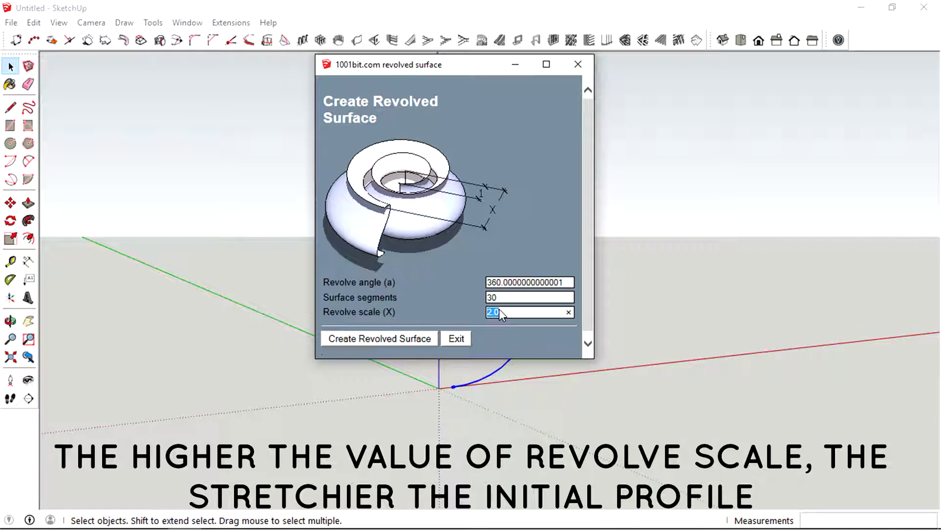
click(500, 284)
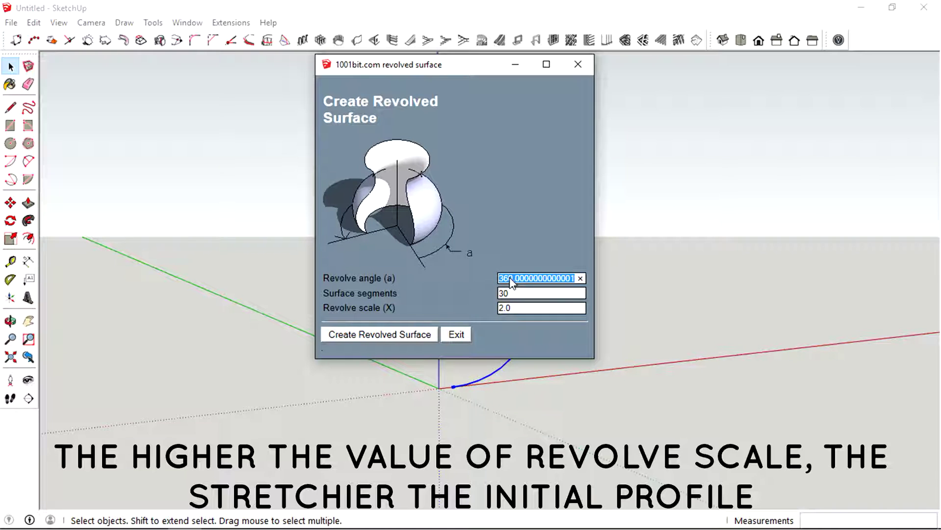
text(500)
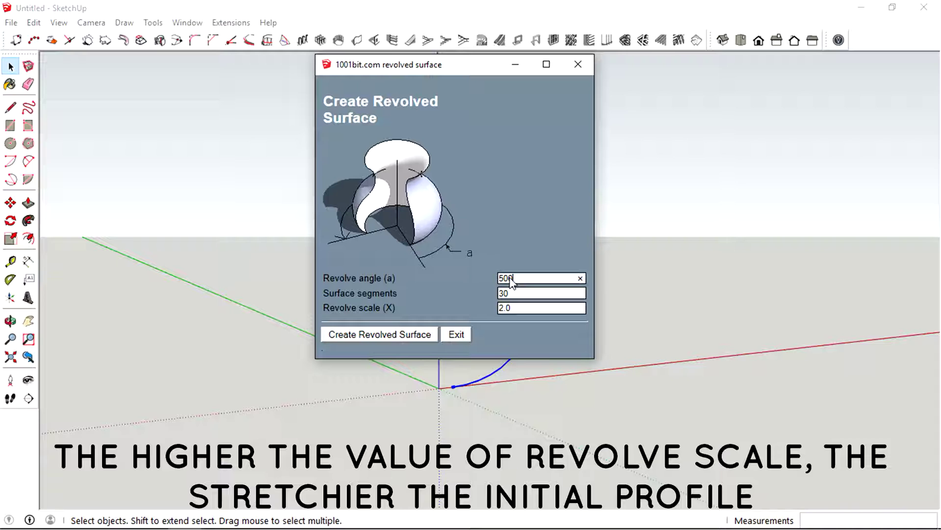
click(512, 309)
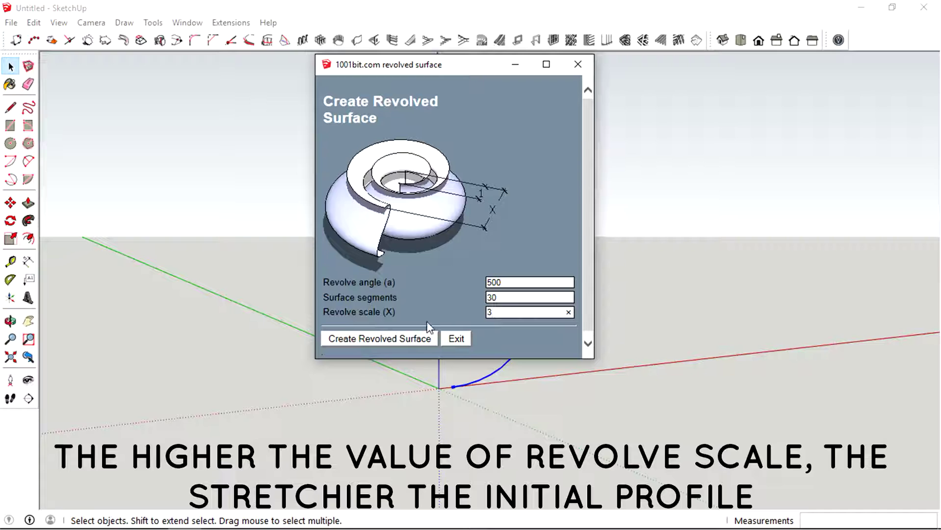
click(422, 338)
click(438, 387)
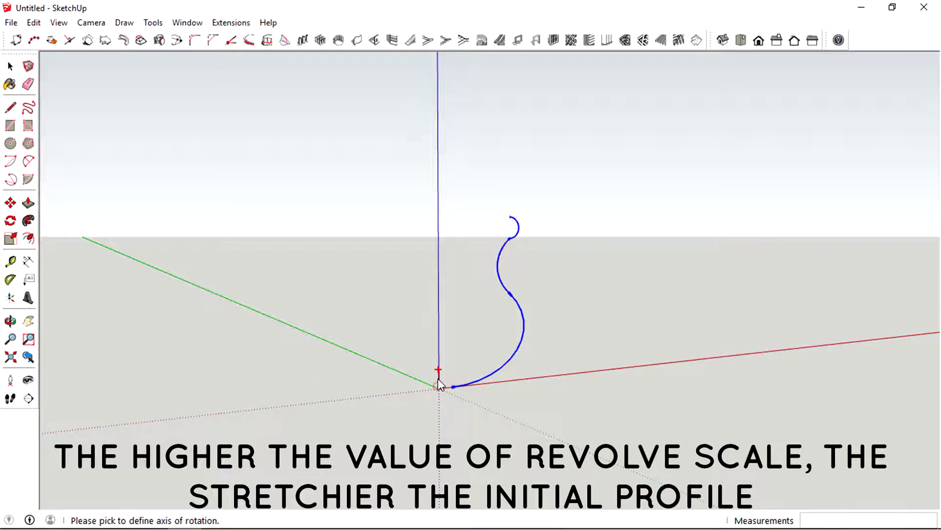
Finish the axis up the blue axis to form the 500° widening spiral vase and inspect it.
click(437, 141)
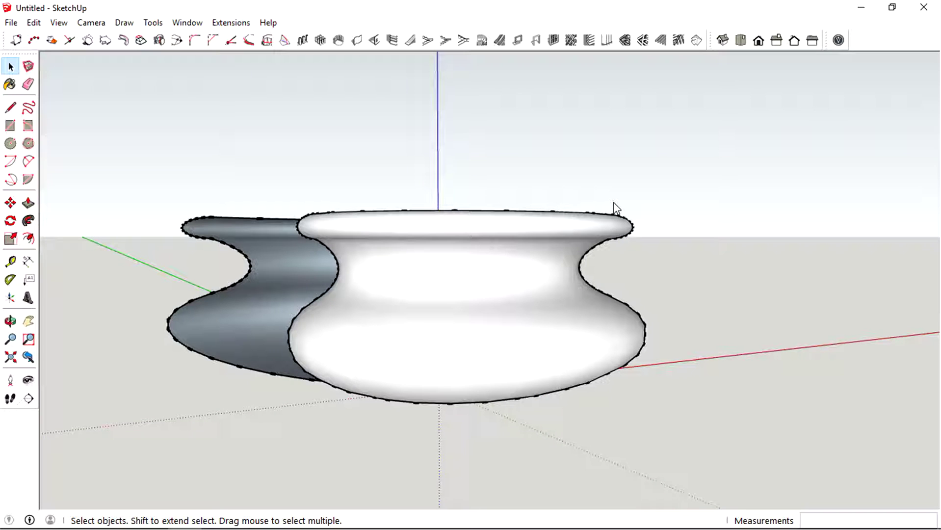
middle_drag(484, 262, 650, 470)
Remove the spiral vase and delete the S-profile curve.
key(ctrl+z)
middle_drag(614, 420, 572, 219)
middle_drag(525, 337, 536, 353)
drag(551, 357, 405, 113)
key(Delete)
middle_drag(460, 274, 485, 217)
Draw an upright filled circle of about 125mm radius centred on the red axis.
key(c)
click(492, 218)
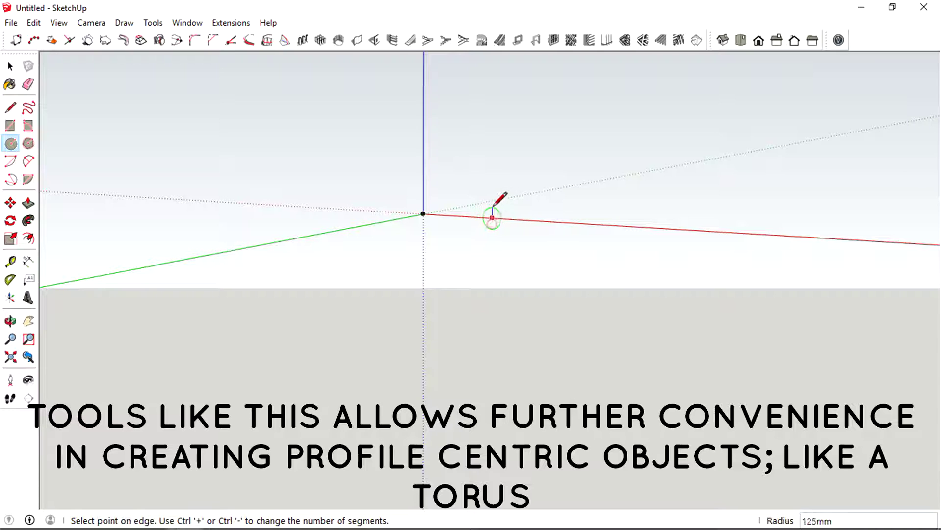
click(493, 180)
middle_drag(492, 181, 499, 214)
key(space)
Move the circle farther out along the red axis, away from the origin.
double_click(498, 216)
key(m)
click(494, 212)
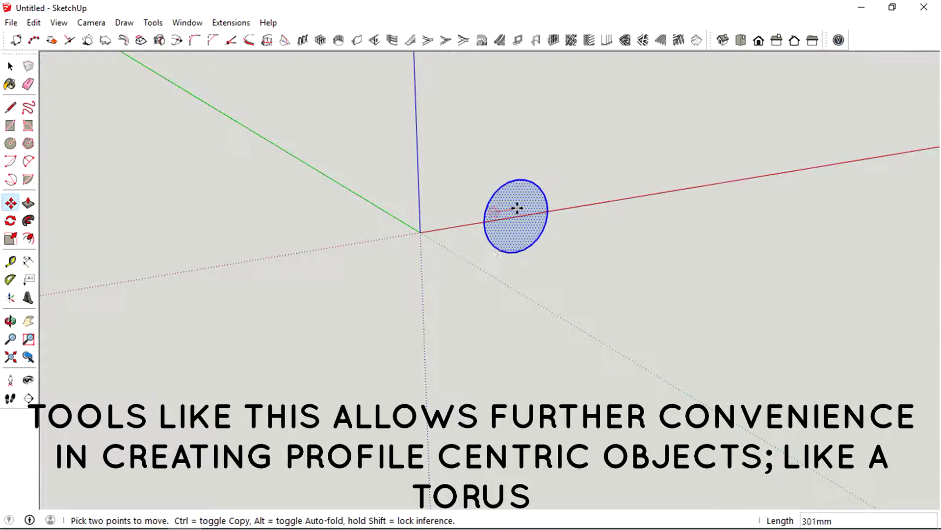
click(539, 203)
middle_drag(553, 200, 467, 291)
key(space)
shift+middle_drag(544, 249, 547, 255)
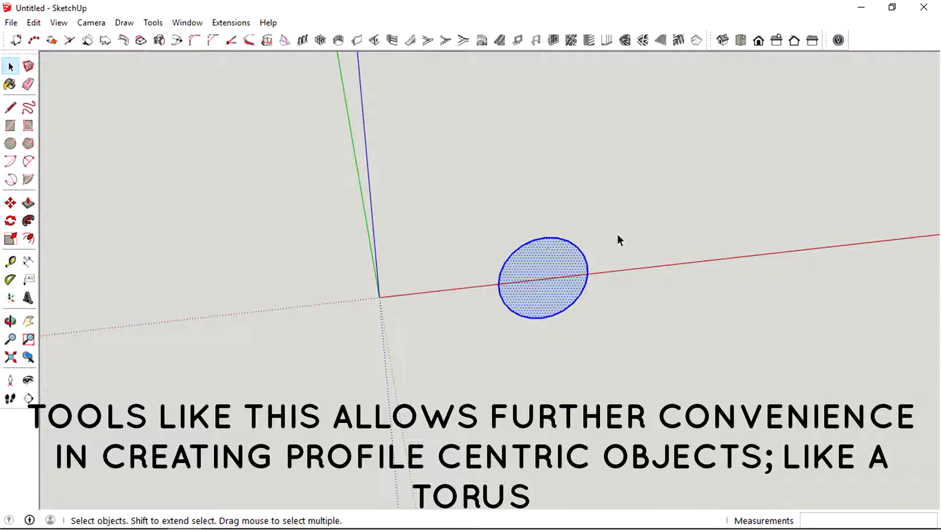
click(557, 260)
middle_drag(557, 270, 604, 237)
double_click(562, 249)
click(628, 201)
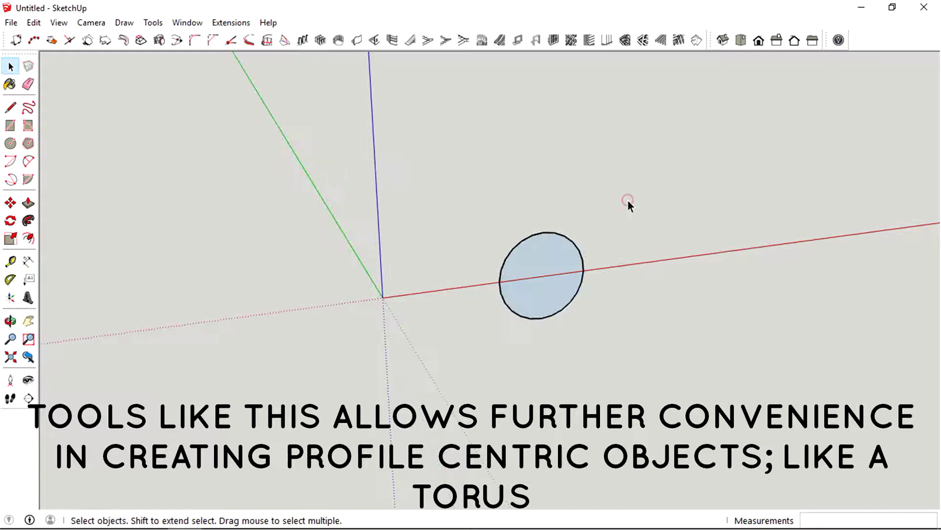
Select the circle and set its 1001bit revolve to a 180° angle with revolve scale 1.
double_click(530, 255)
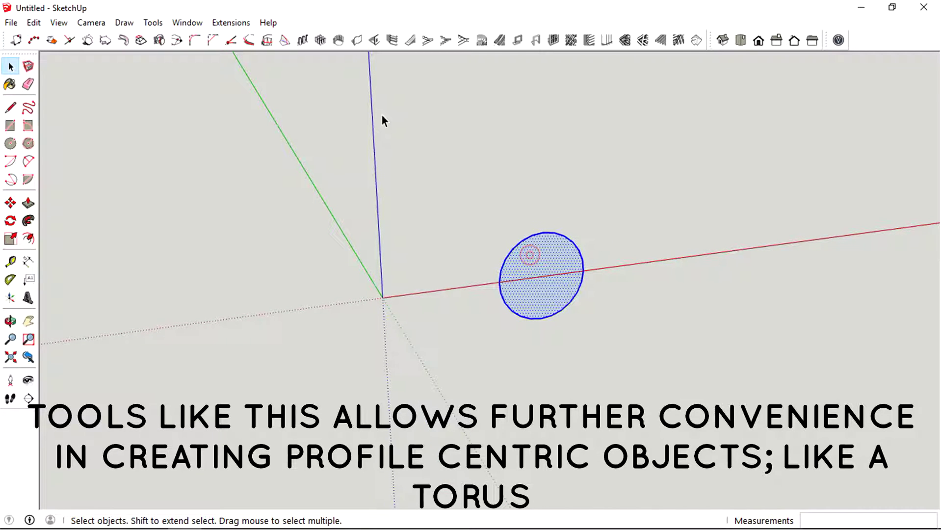
click(164, 44)
double_click(541, 278)
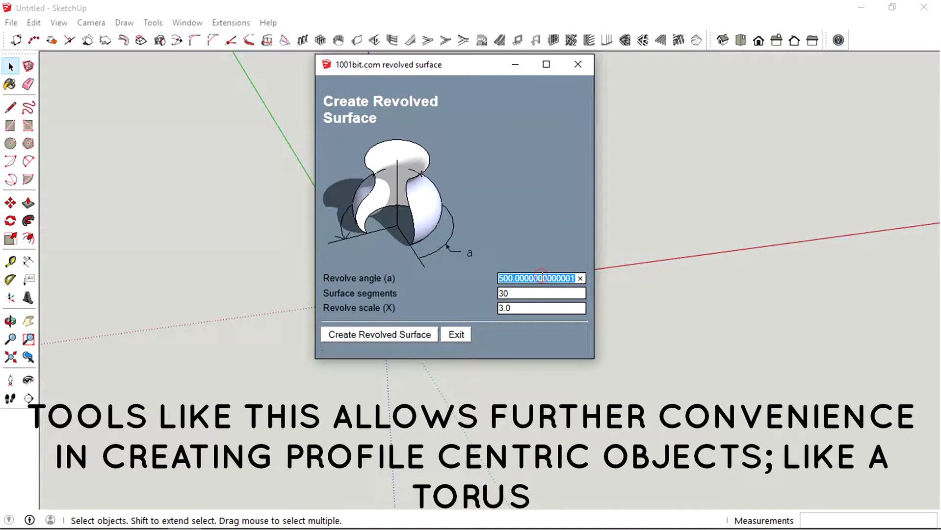
text(360)
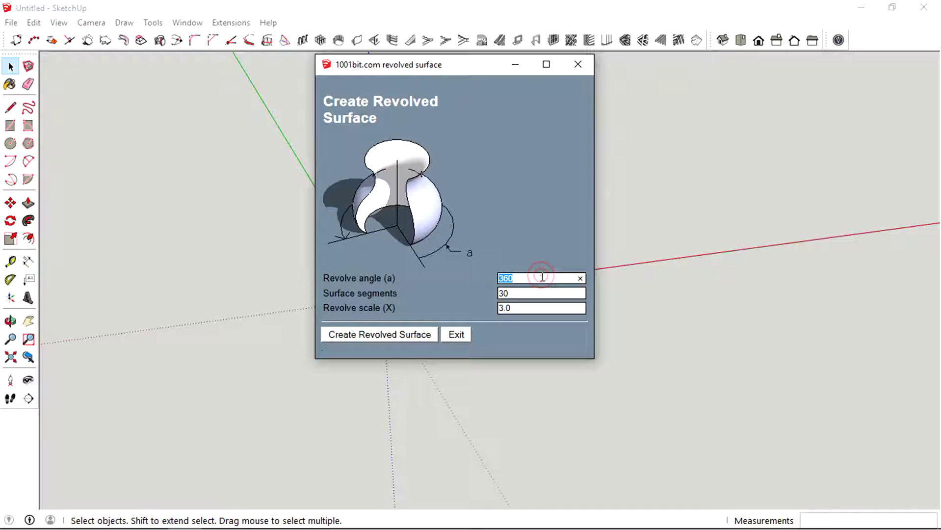
text(180)
click(534, 308)
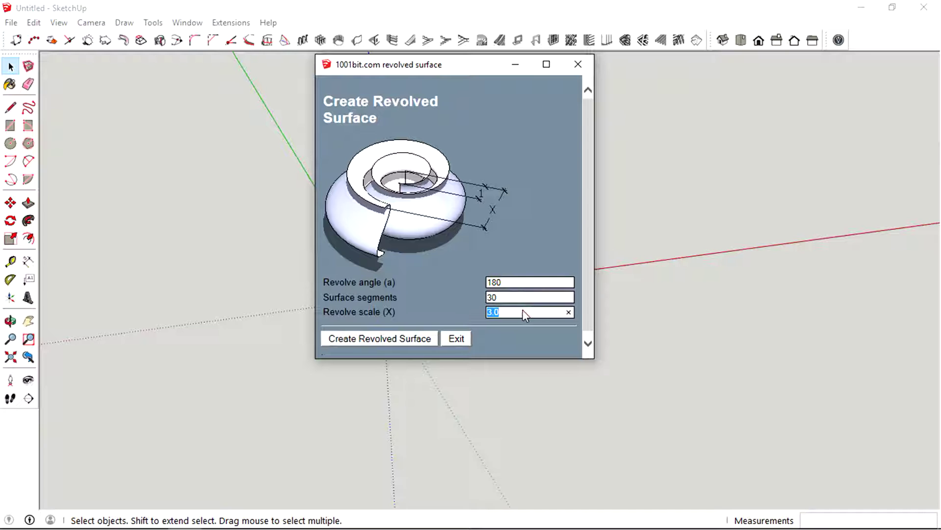
text(1)
Revolve the circle 180° around an axis from the origin up the blue axis into a half torus.
click(404, 338)
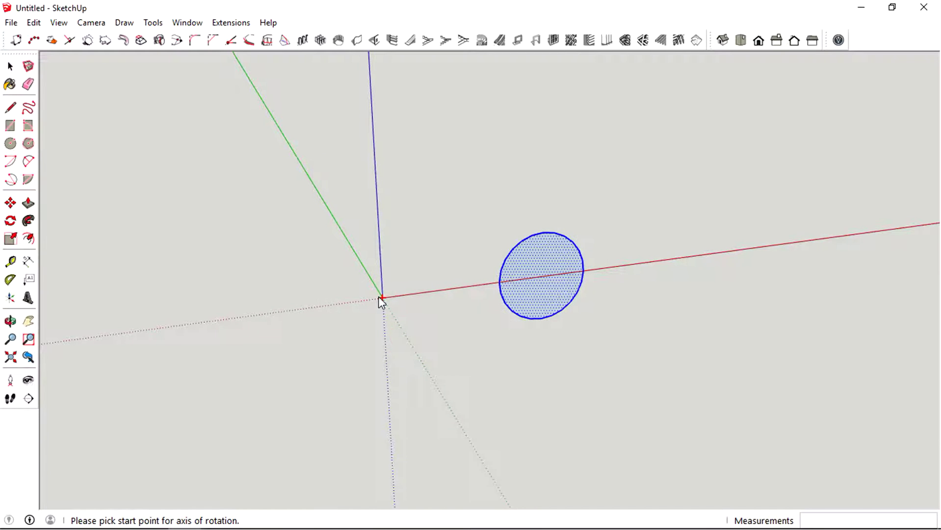
click(383, 297)
middle_click(371, 109)
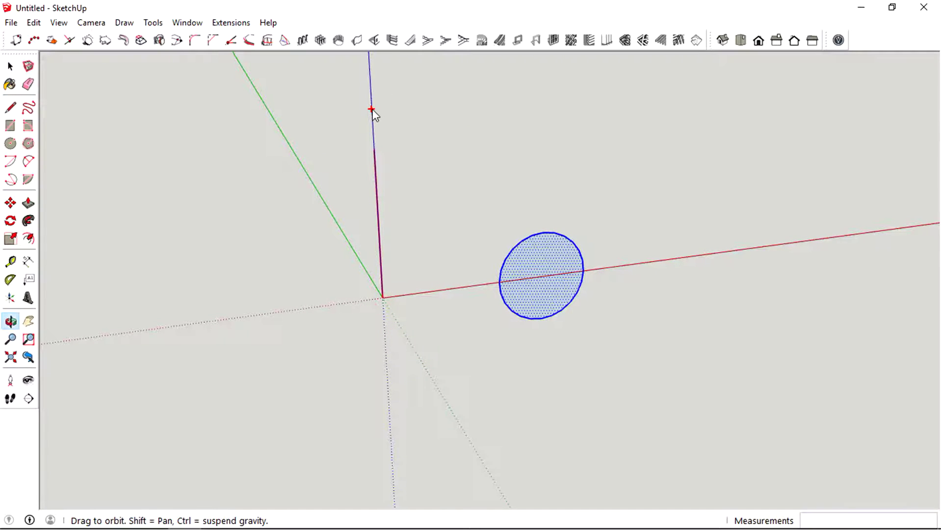
middle_drag(372, 109, 395, 139)
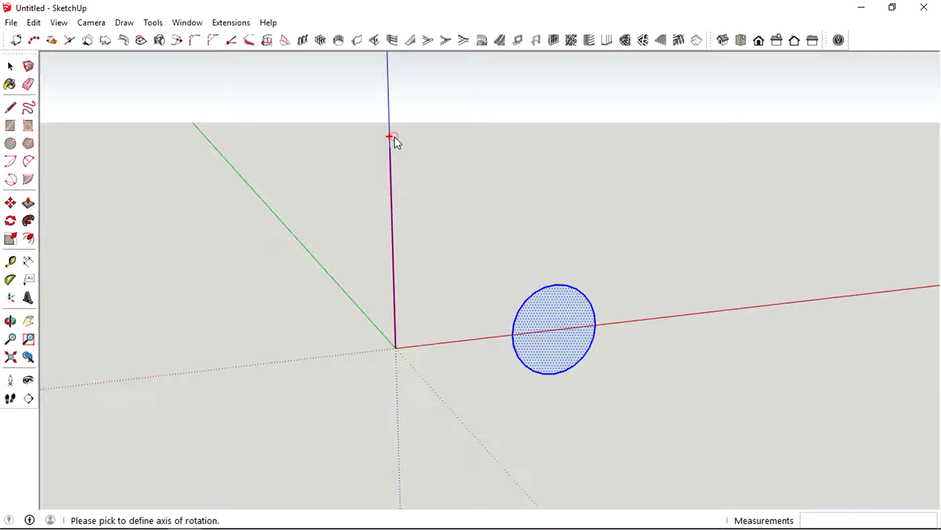
click(395, 138)
middle_drag(571, 332, 737, 481)
middle_drag(532, 378, 461, 248)
Delete the half torus's end cap face and orbit around the open tube.
triple_click(458, 252)
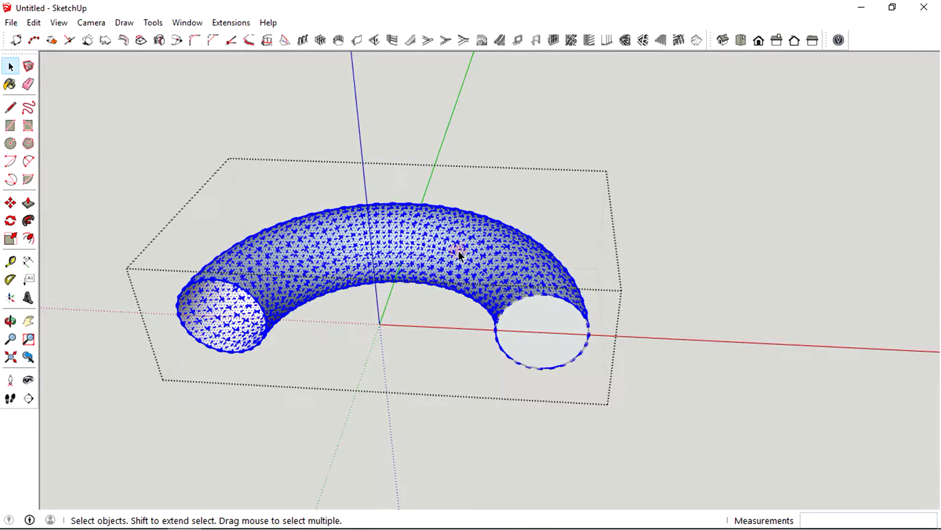
click(700, 202)
click(429, 267)
double_click(432, 258)
triple_click(432, 257)
middle_drag(431, 257, 332, 208)
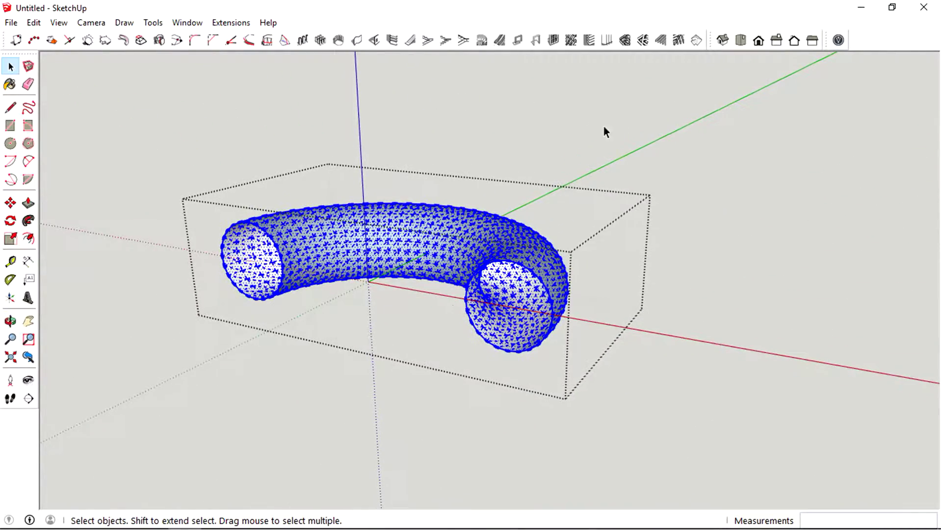
click(617, 121)
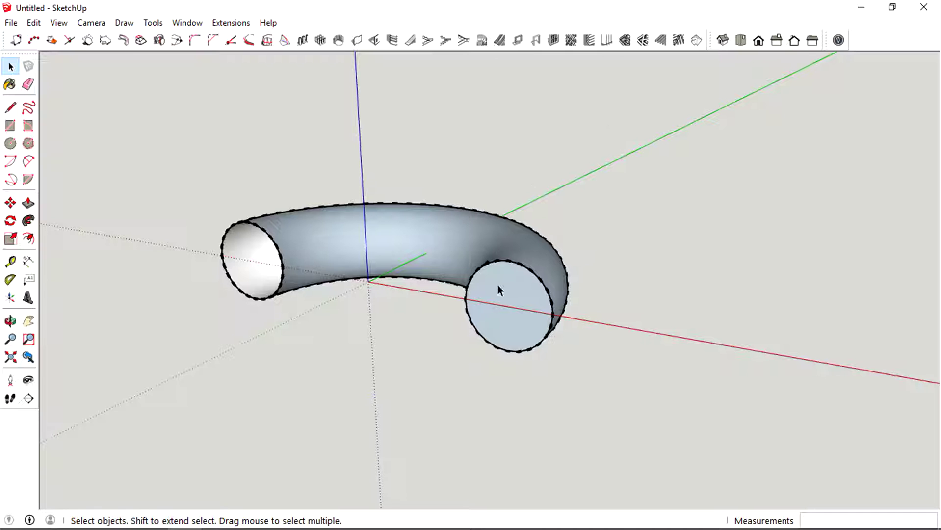
click(524, 309)
key(Delete)
middle_drag(574, 254, 562, 308)
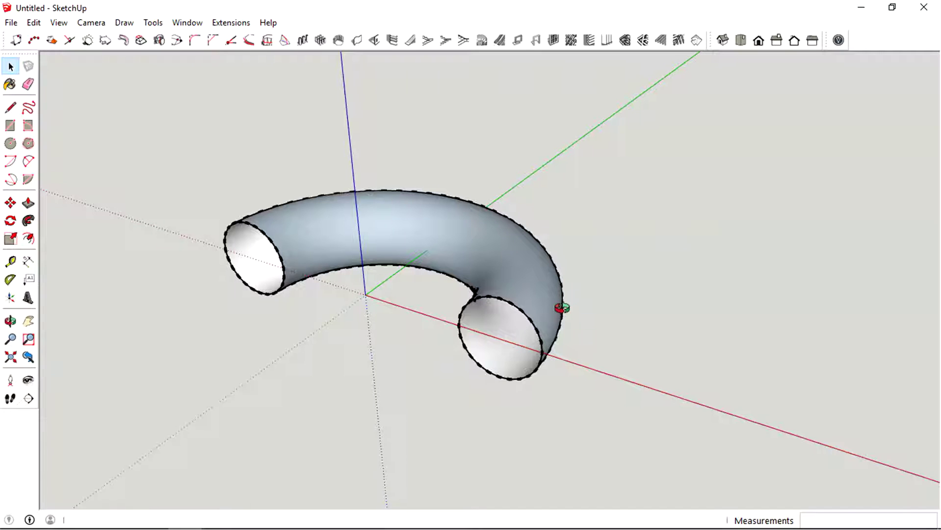
middle_drag(342, 273, 492, 260)
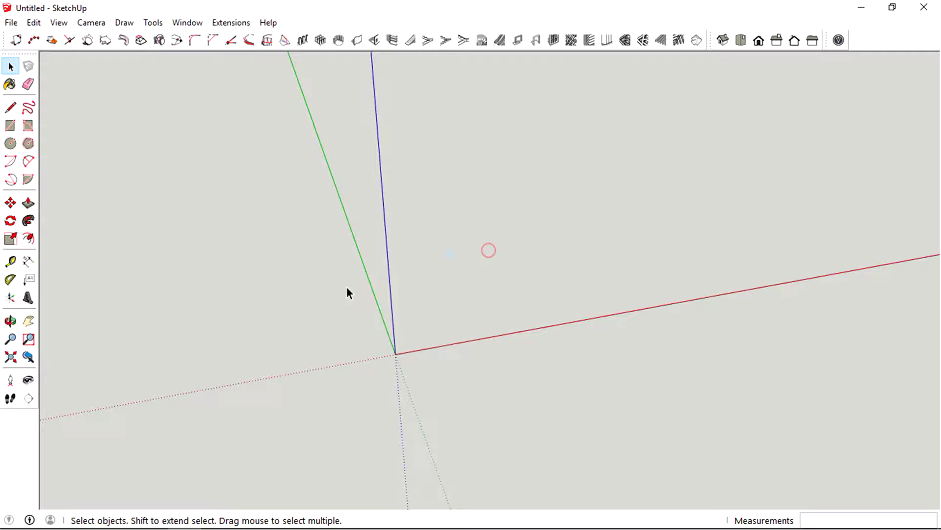
Frame the view around the origin and start a tape measure near it.
middle_drag(347, 294, 452, 362)
scroll(466, 290, down, 3)
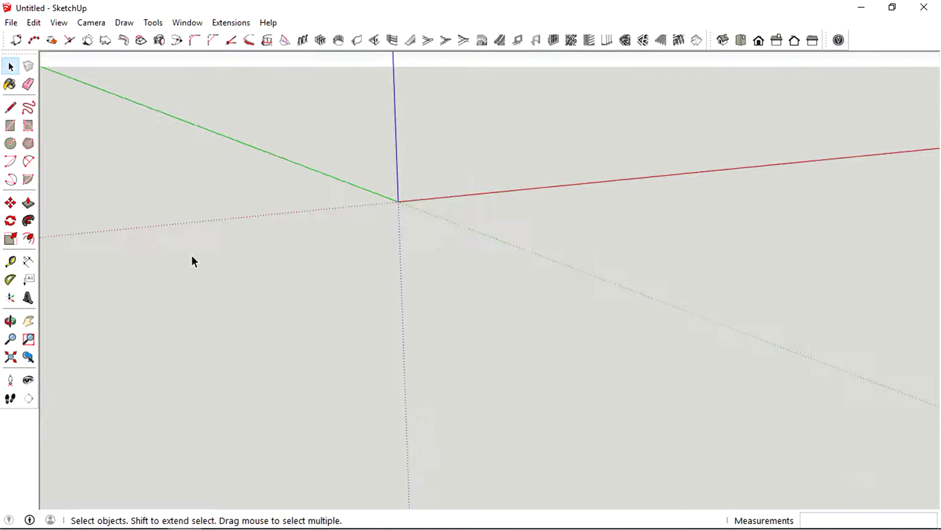
middle_drag(158, 235, 402, 221)
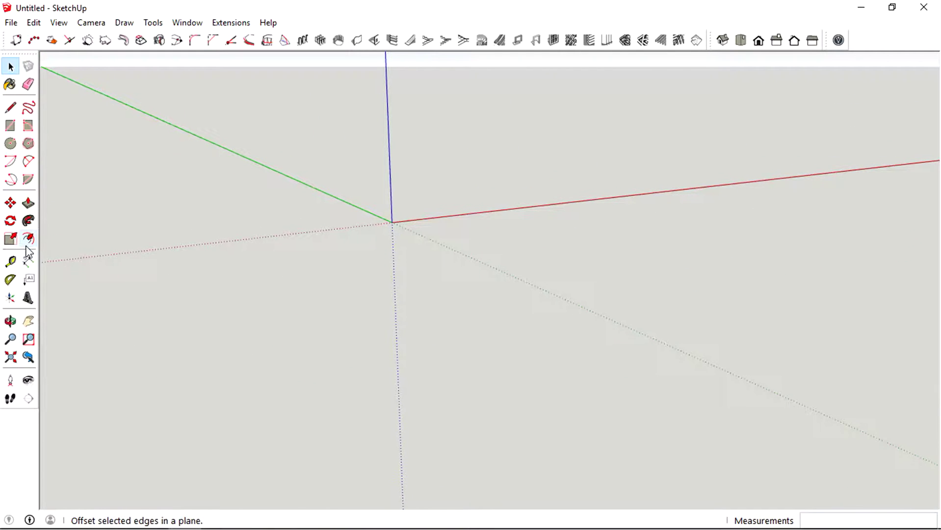
click(11, 263)
click(395, 191)
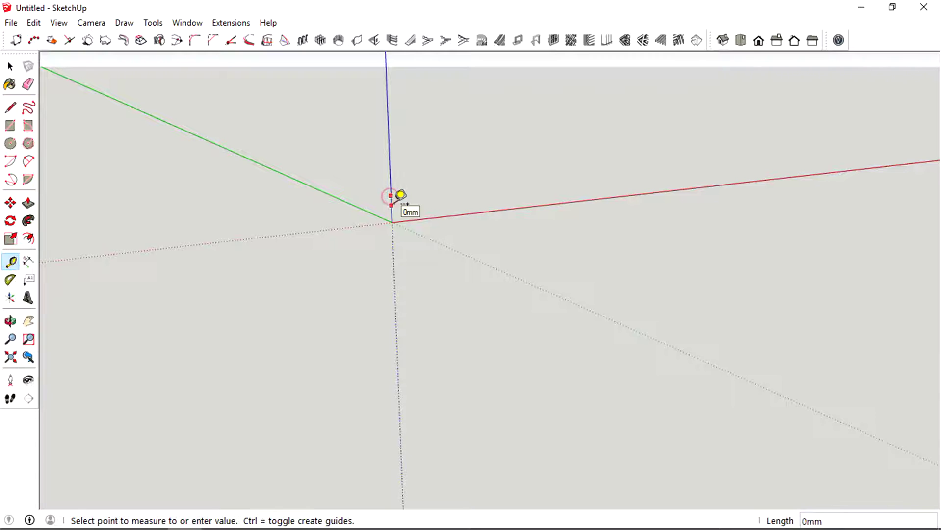
middle_drag(398, 197, 342, 288)
Place a protractor guide through the origin at 45° from the blue axis.
click(10, 279)
middle_drag(338, 243, 330, 223)
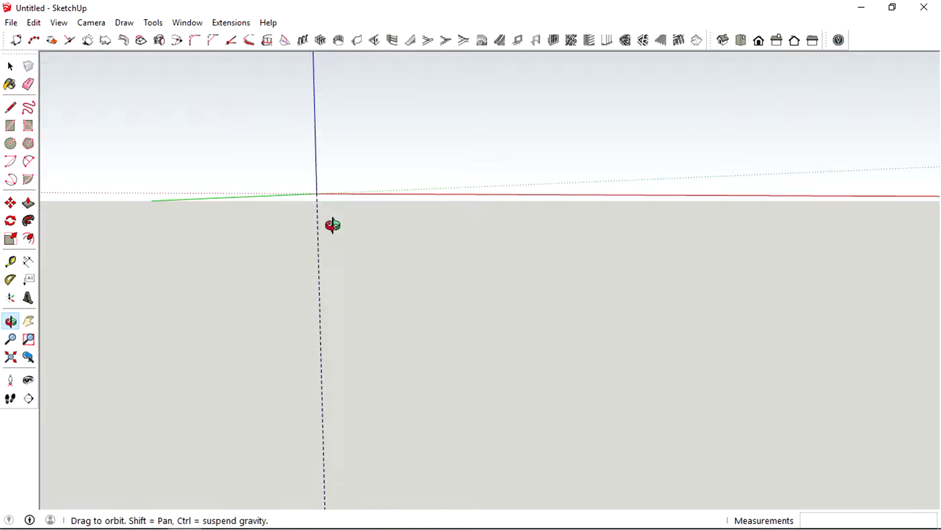
click(317, 194)
click(315, 148)
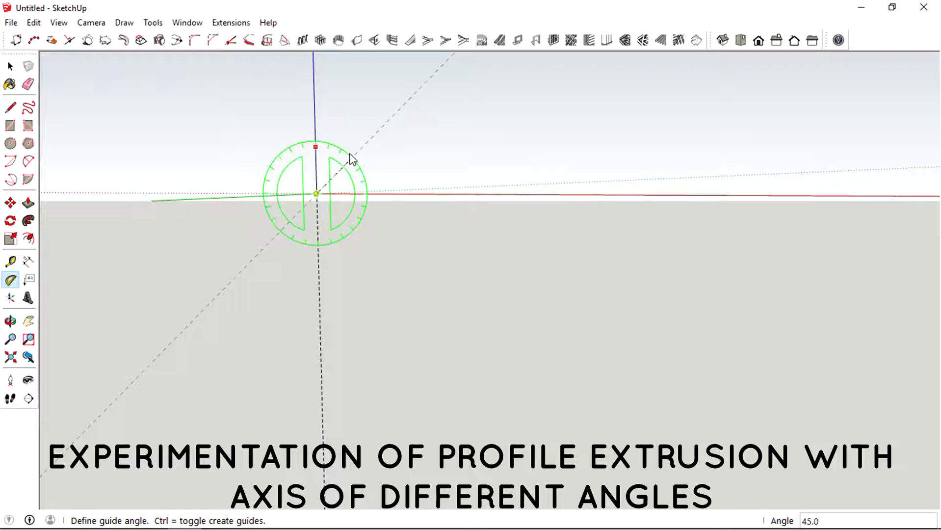
click(349, 161)
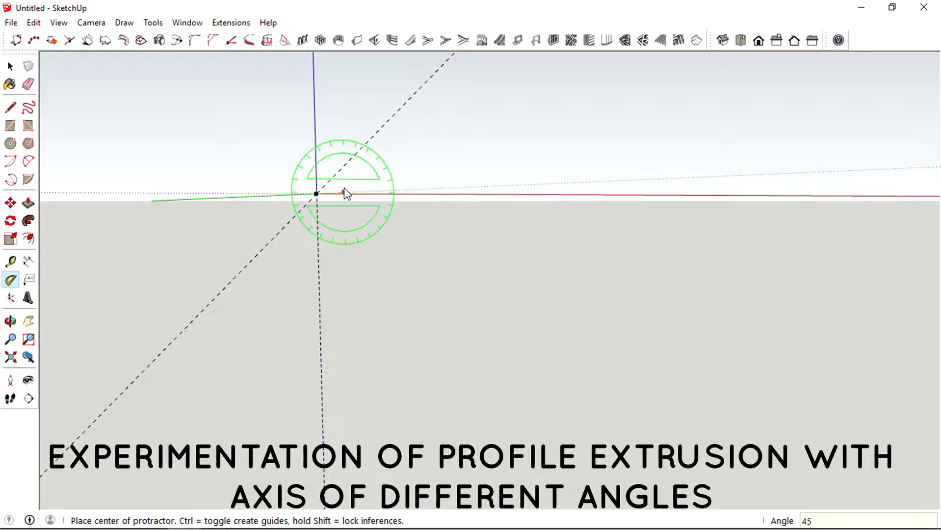
middle_drag(346, 193, 392, 325)
key(space)
shift+middle_drag(349, 381, 408, 308)
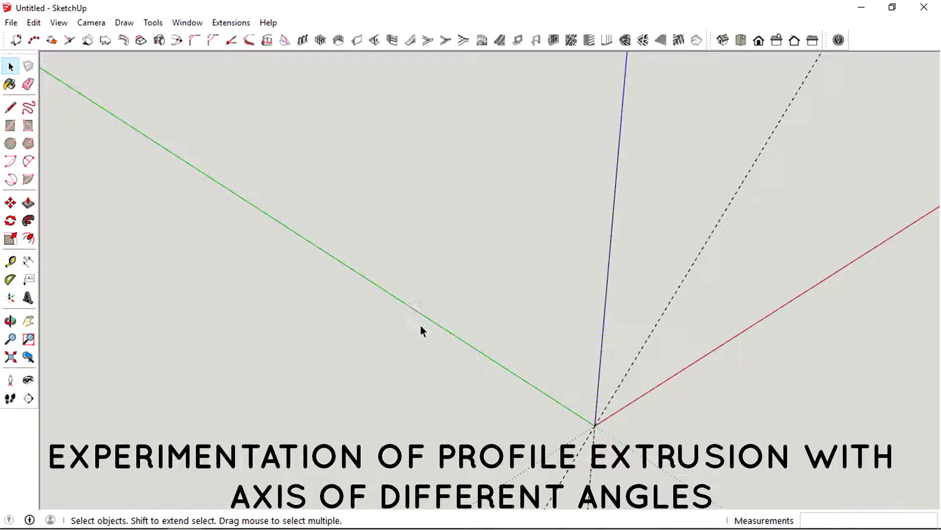
Offset a parallel guide line from the 45° guide with the Tape Measure.
key(t)
click(640, 352)
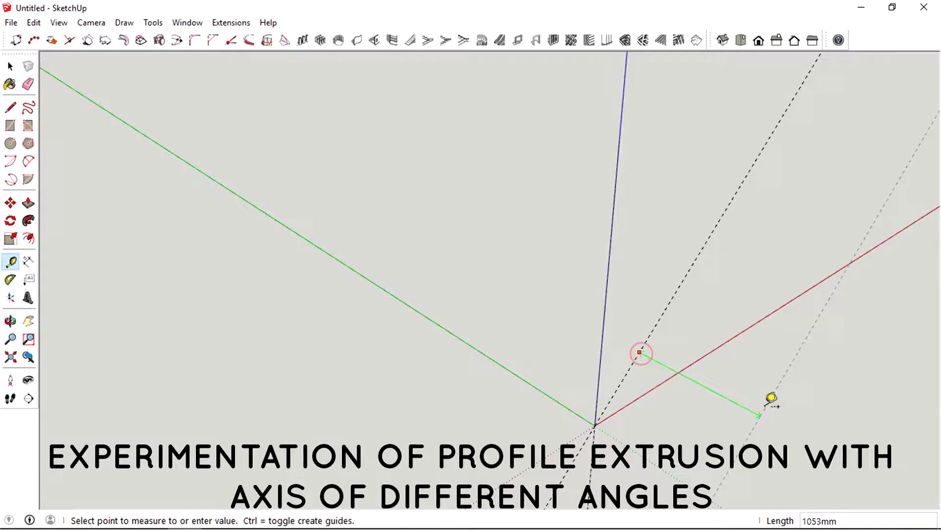
middle_drag(771, 397, 665, 323)
click(696, 352)
middle_drag(696, 351, 678, 336)
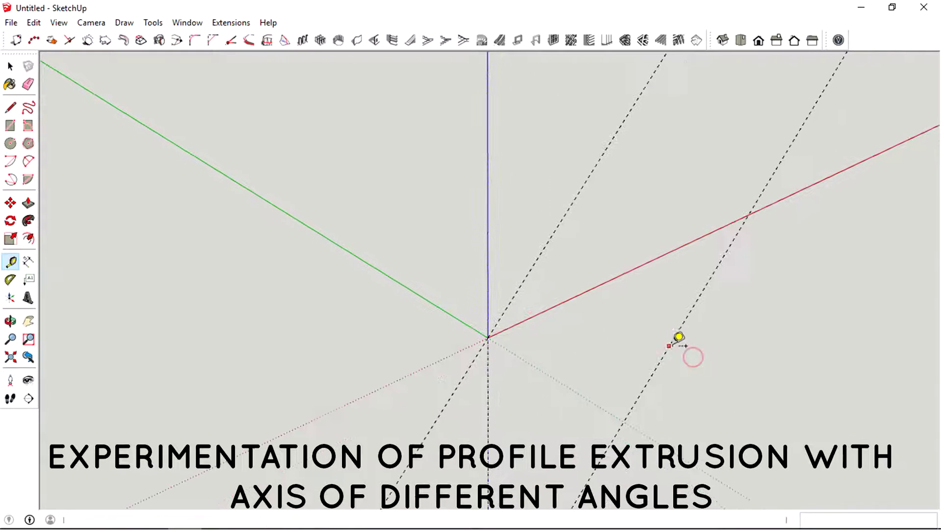
key(space)
middle_drag(323, 297, 325, 252)
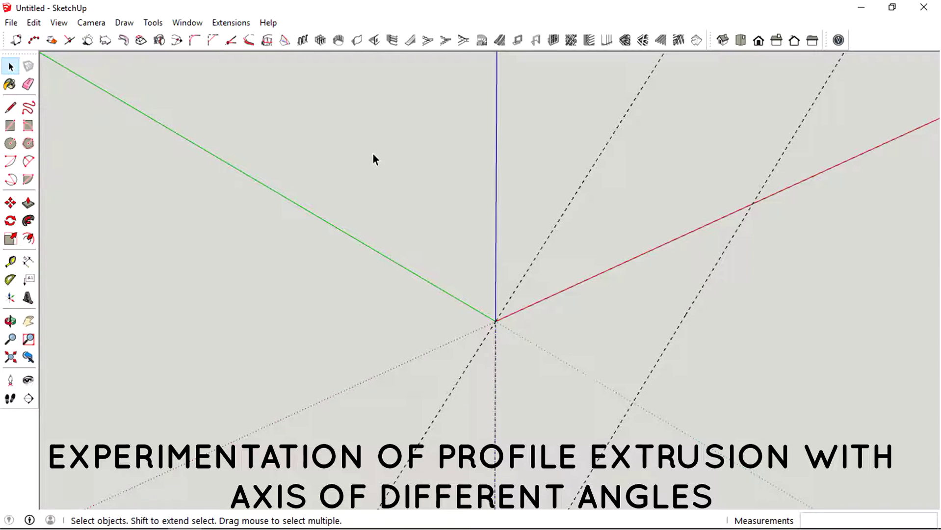
Draw a stepped zigzag line profile between the two parallel guides.
key(l)
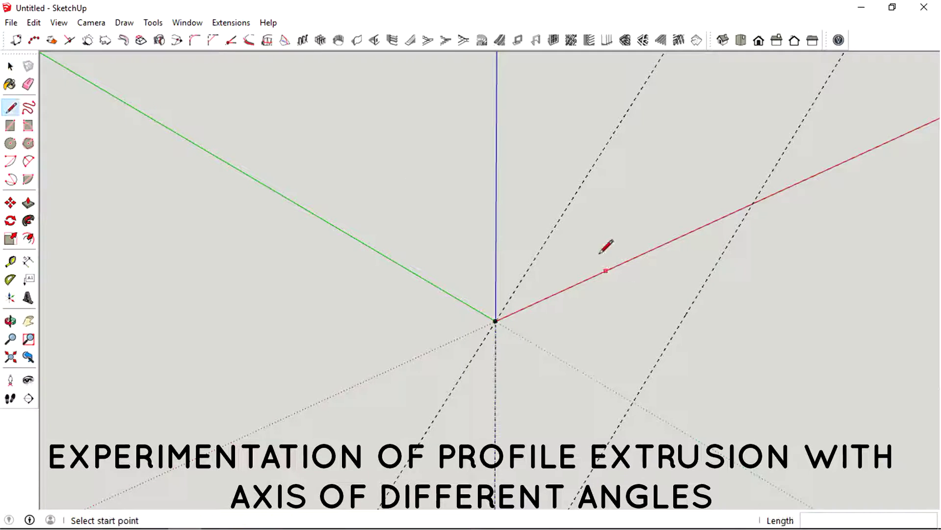
click(561, 217)
click(707, 277)
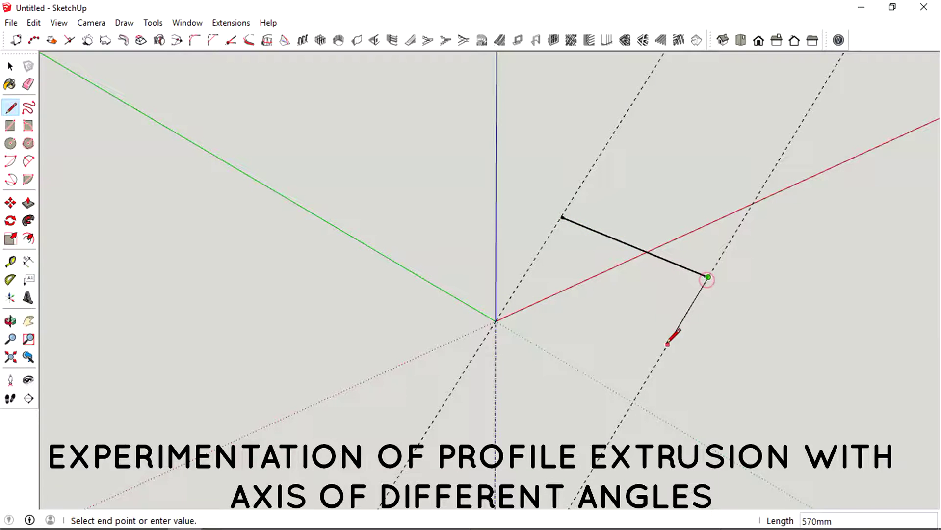
click(603, 451)
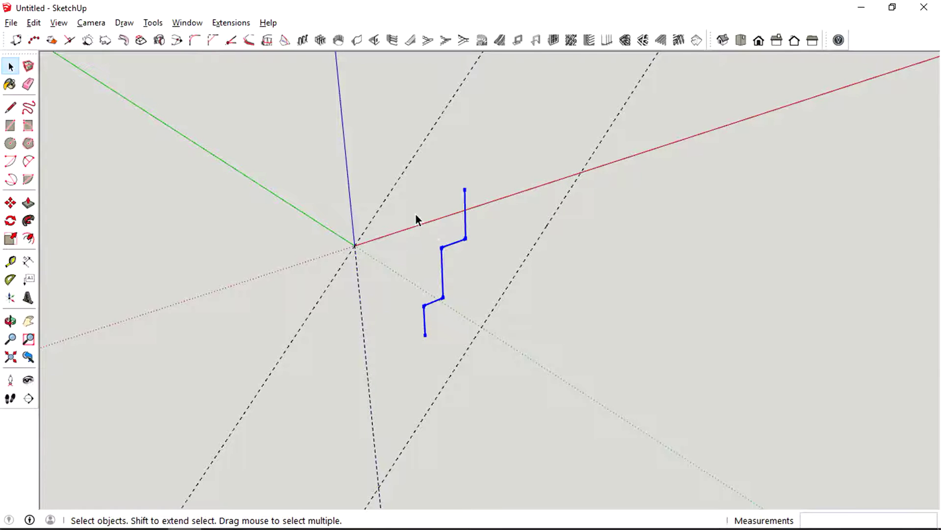
Revolve the stepped profile 270° around an axis along the 45° guide into a fan-shaped surface.
click(160, 41)
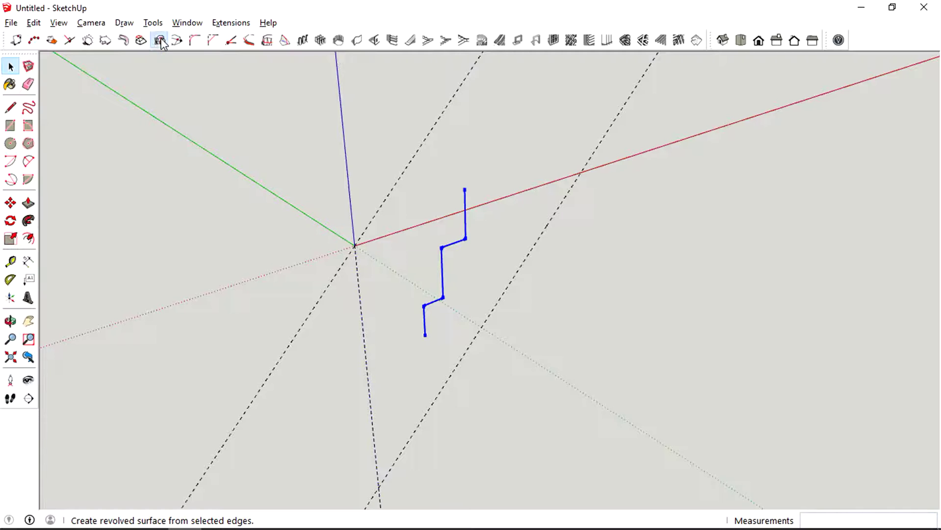
double_click(522, 278)
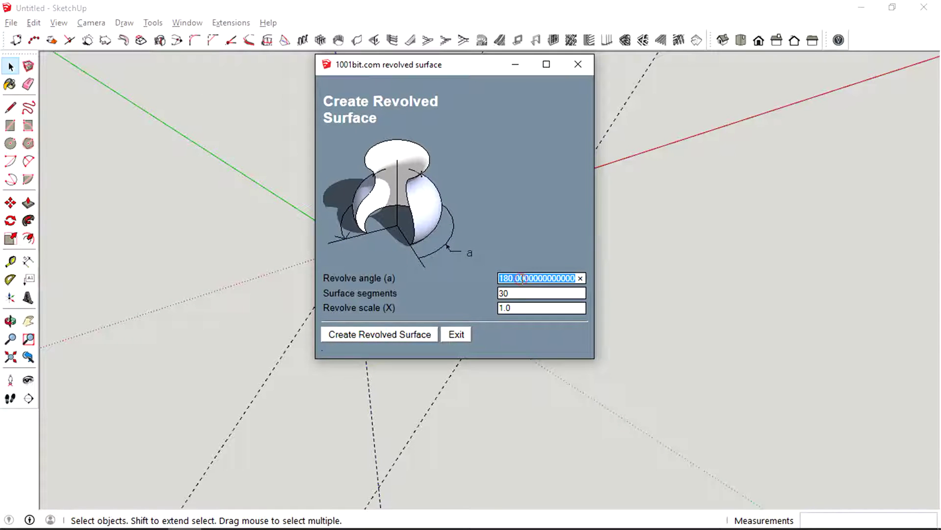
text(270)
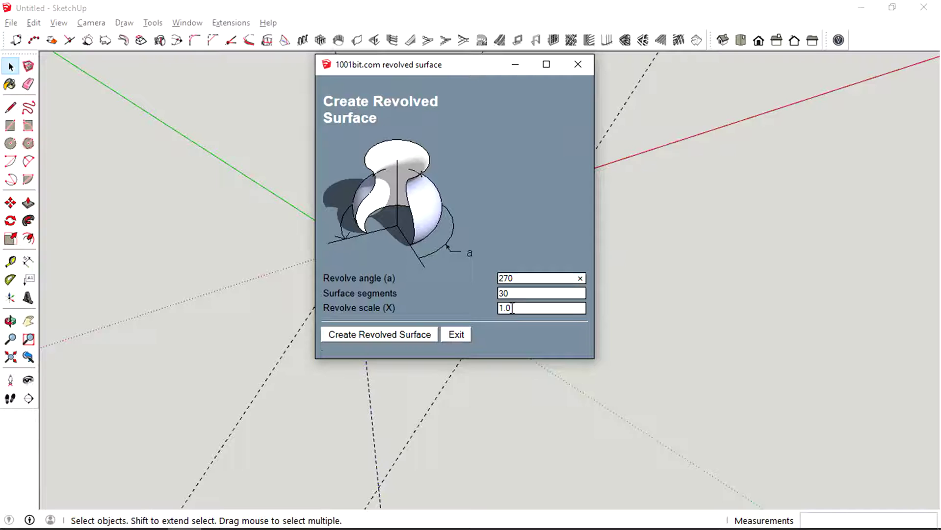
click(395, 335)
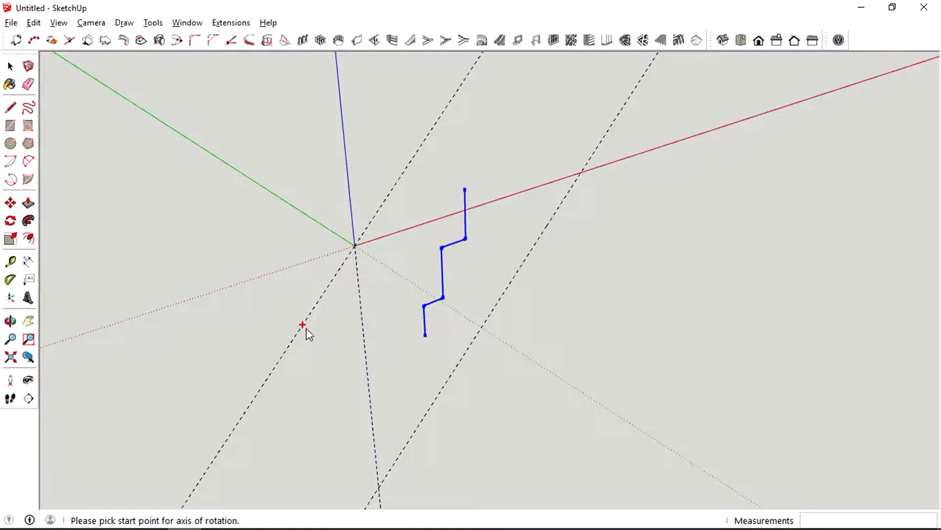
click(282, 356)
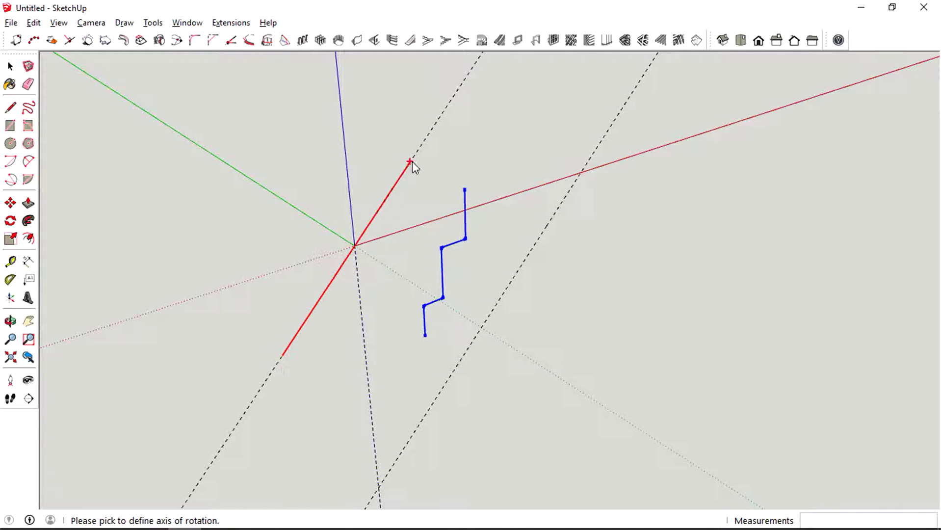
click(472, 68)
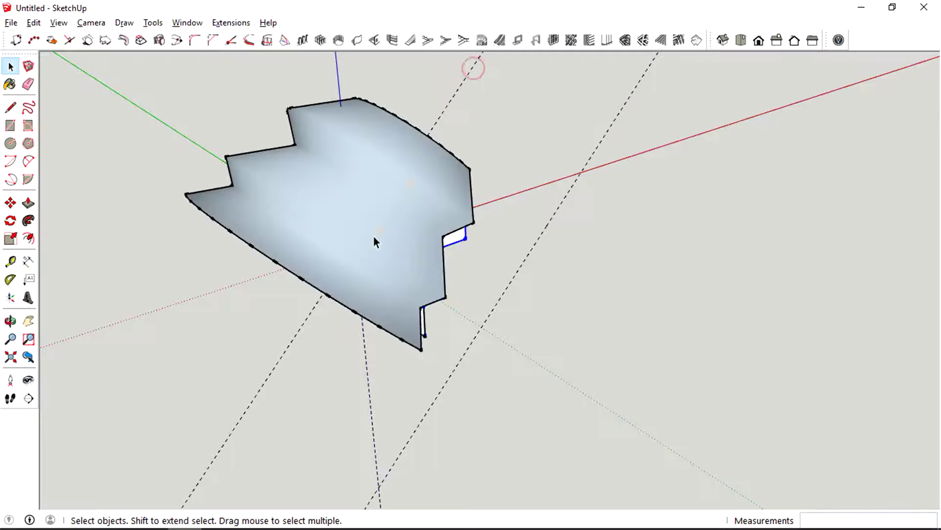
middle_drag(374, 238, 496, 216)
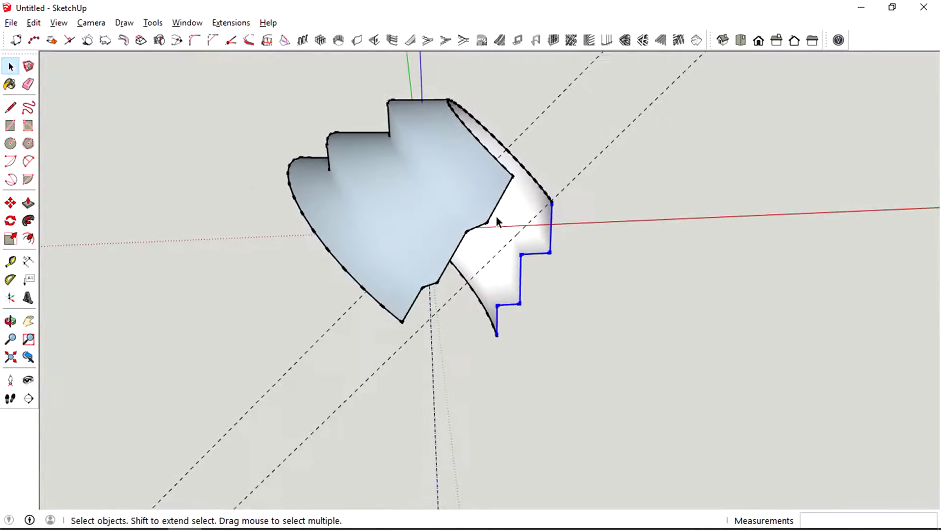
click(453, 183)
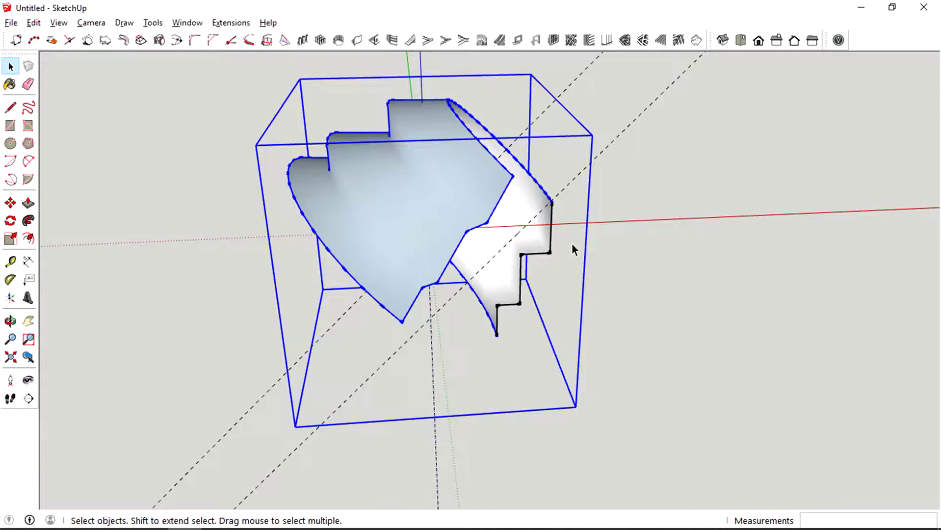
middle_drag(573, 249, 590, 263)
click(596, 182)
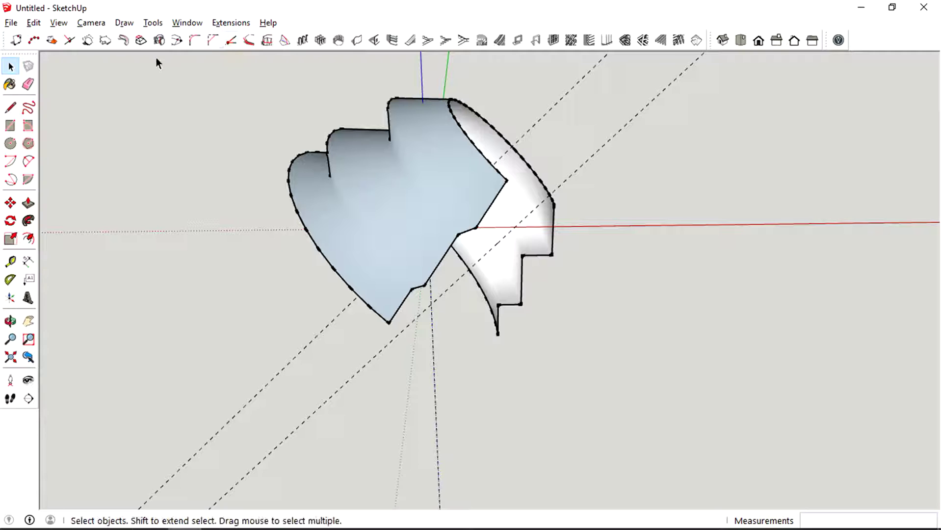
Select the stepped profile, trim the revolve angle to 270, and revolve it around the blue axis.
click(522, 294)
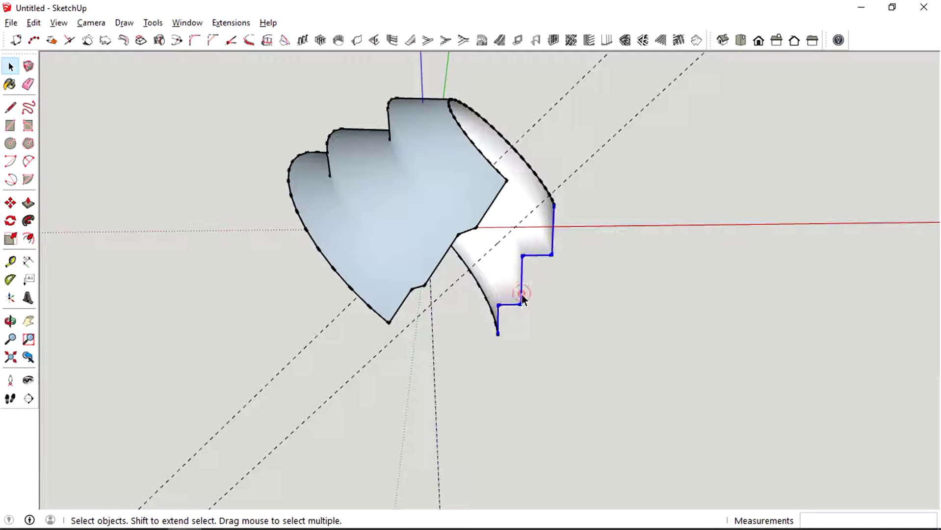
click(162, 40)
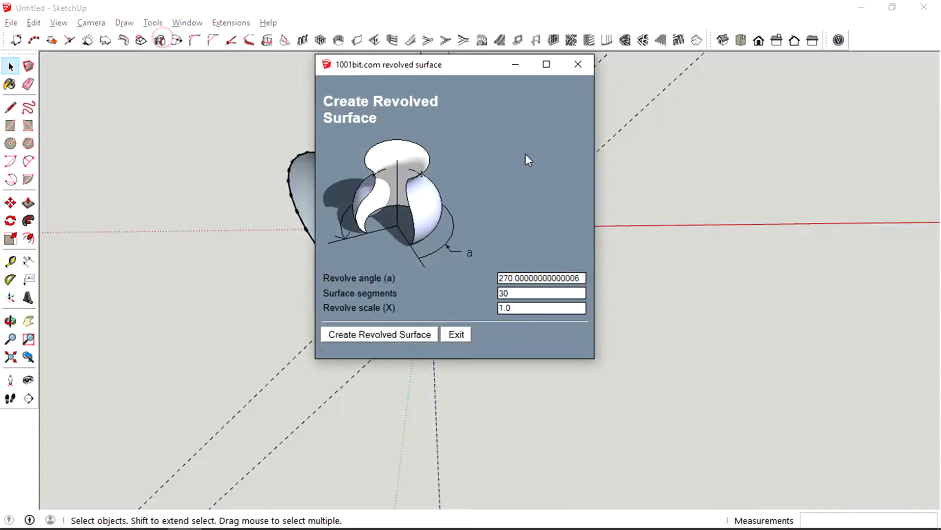
double_click(563, 278)
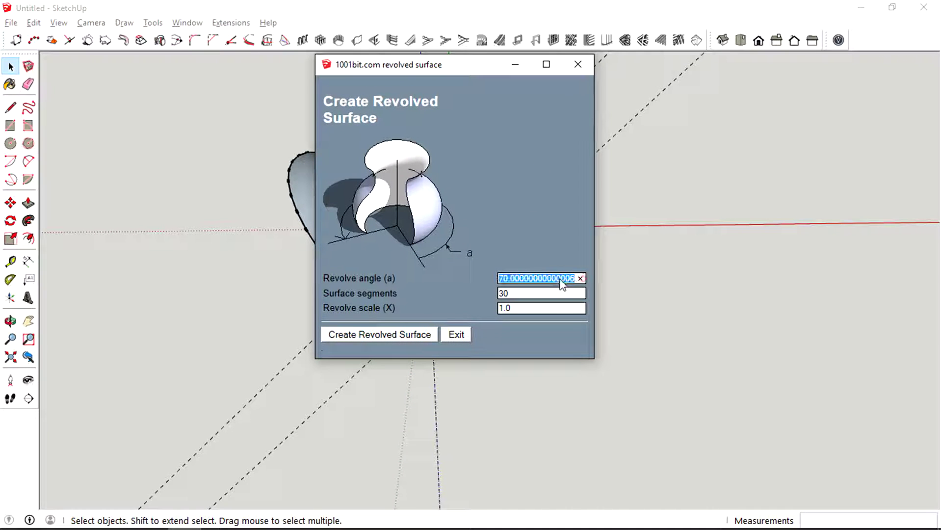
click(557, 278)
drag(576, 278, 514, 280)
key(BackSpace)
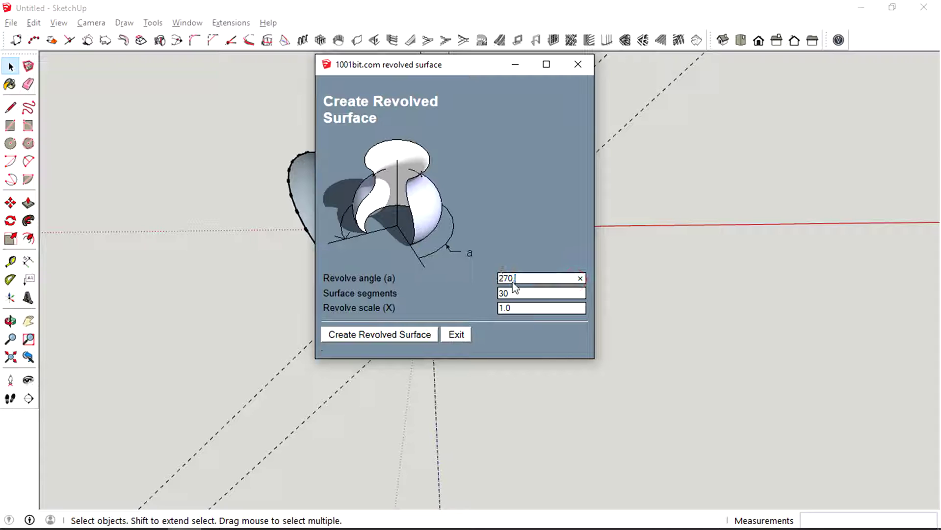
click(416, 334)
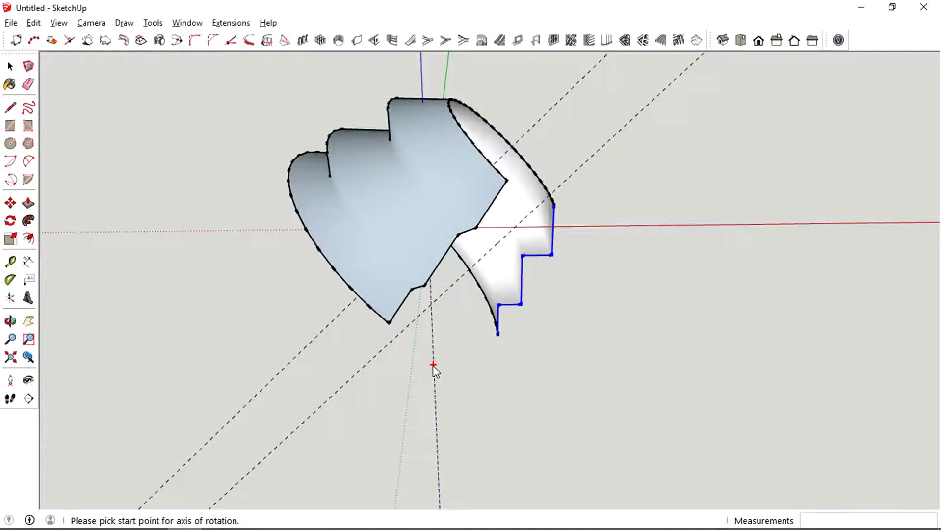
click(433, 366)
middle_drag(417, 235, 519, 137)
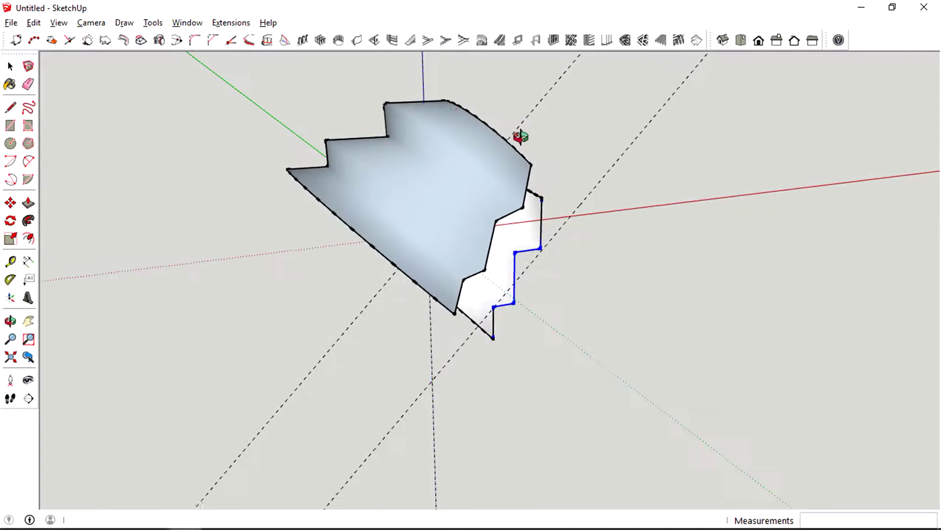
middle_drag(426, 63, 359, 204)
click(427, 92)
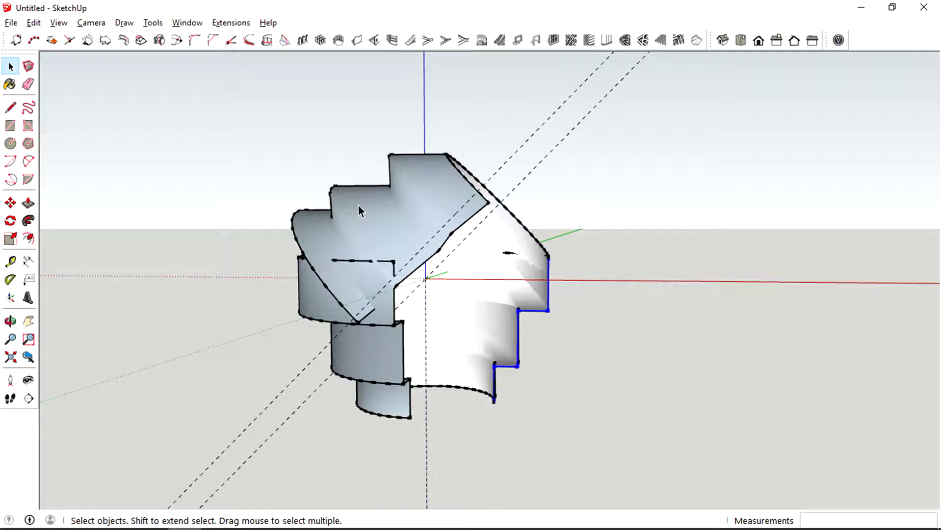
Crossing-select the revolved surfaces, profile and guides, delete them, and level the view.
middle_drag(377, 269, 352, 297)
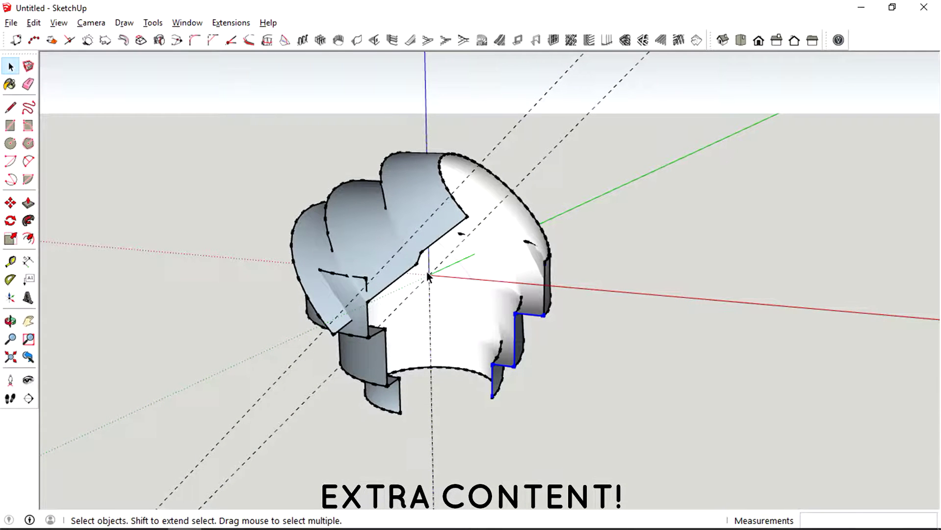
middle_drag(428, 276, 481, 315)
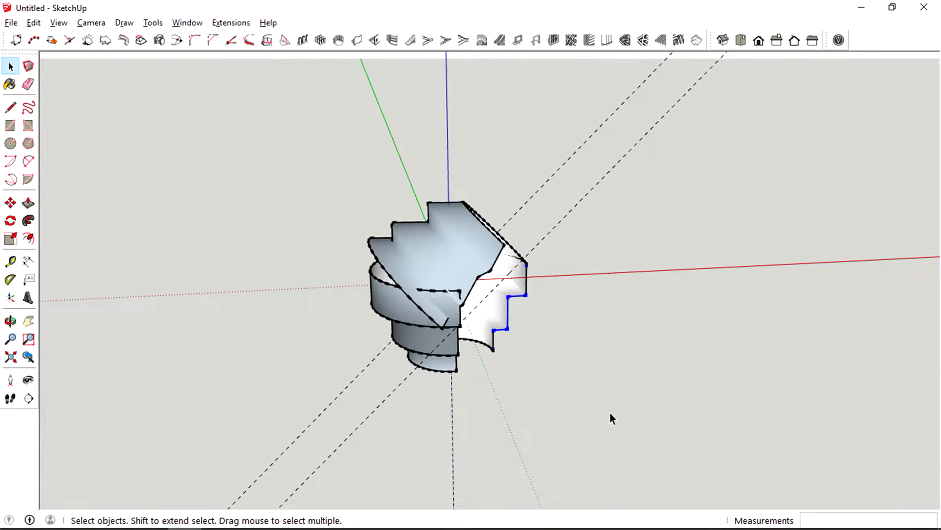
drag(391, 249, 312, 186)
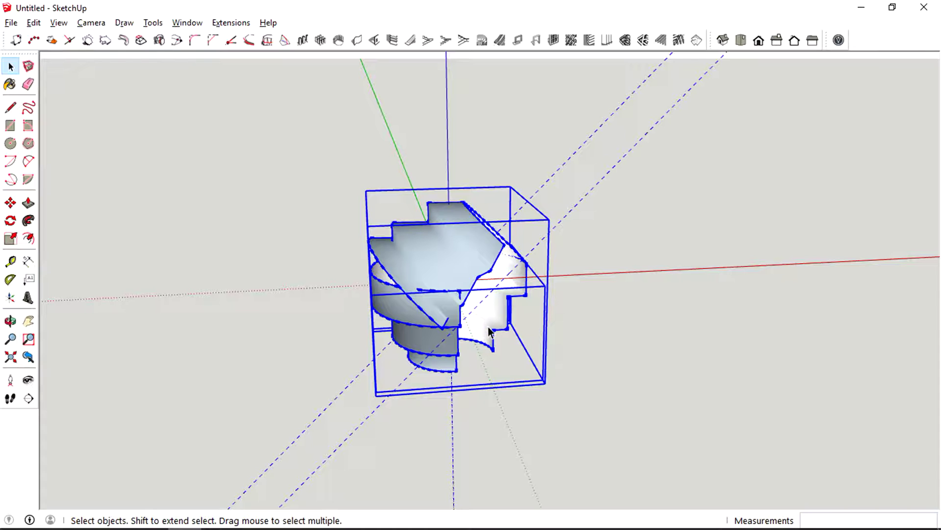
key(Delete)
middle_drag(494, 305, 560, 289)
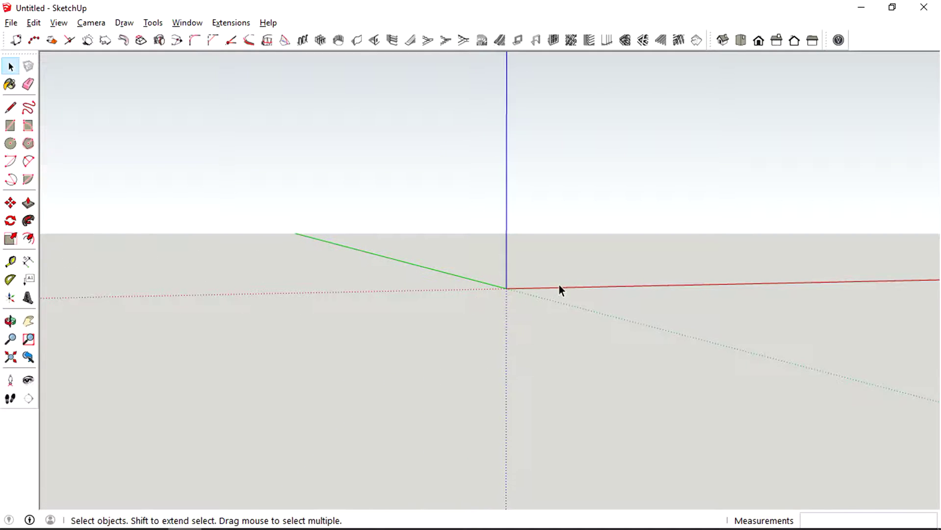
Draw a circle on the ground just beside the origin.
middle_drag(542, 336, 572, 305)
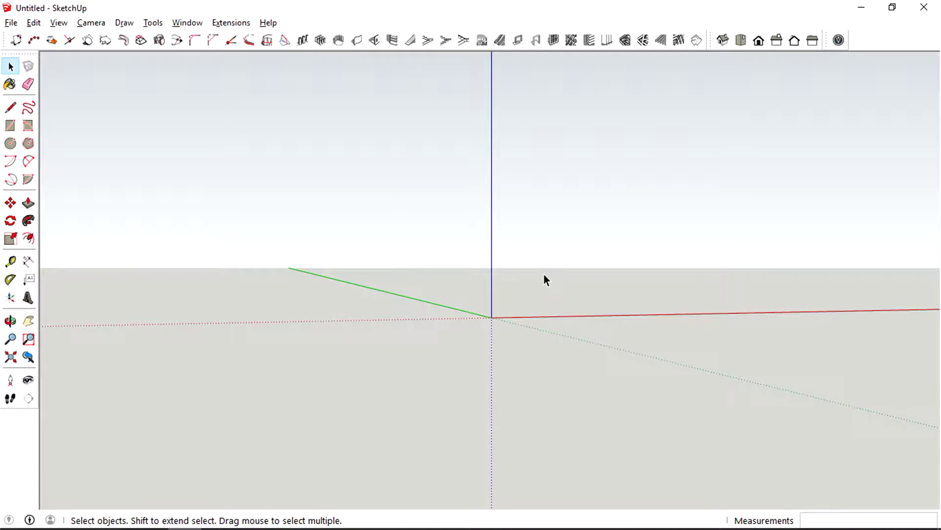
shift+middle_drag(544, 276, 543, 293)
middle_drag(552, 333, 542, 317)
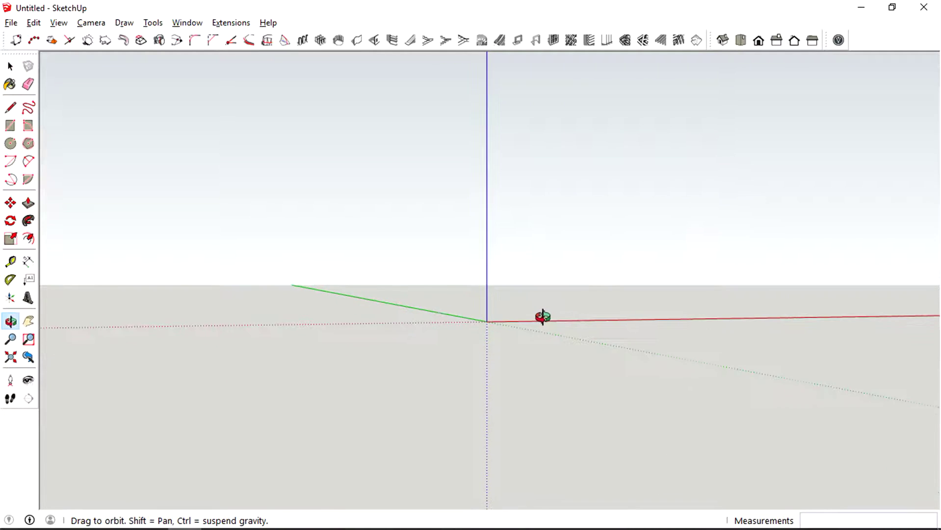
key(c)
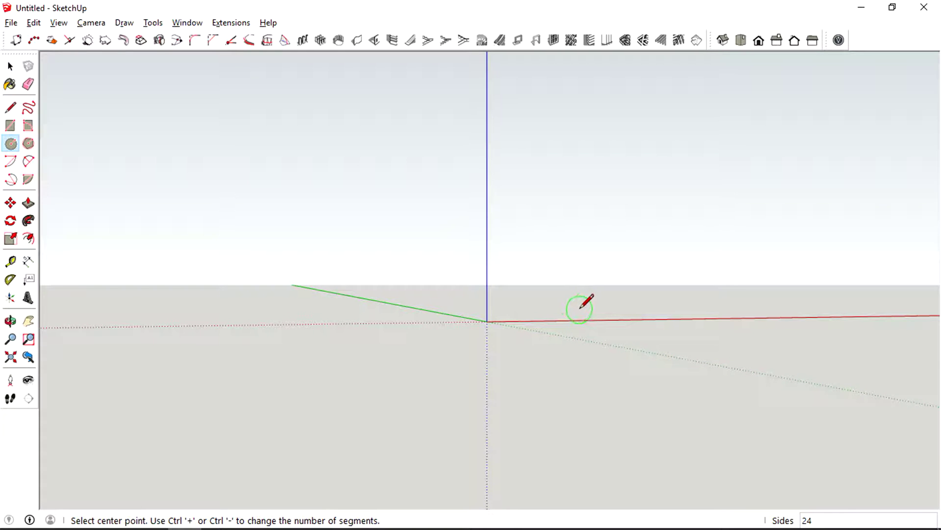
click(579, 310)
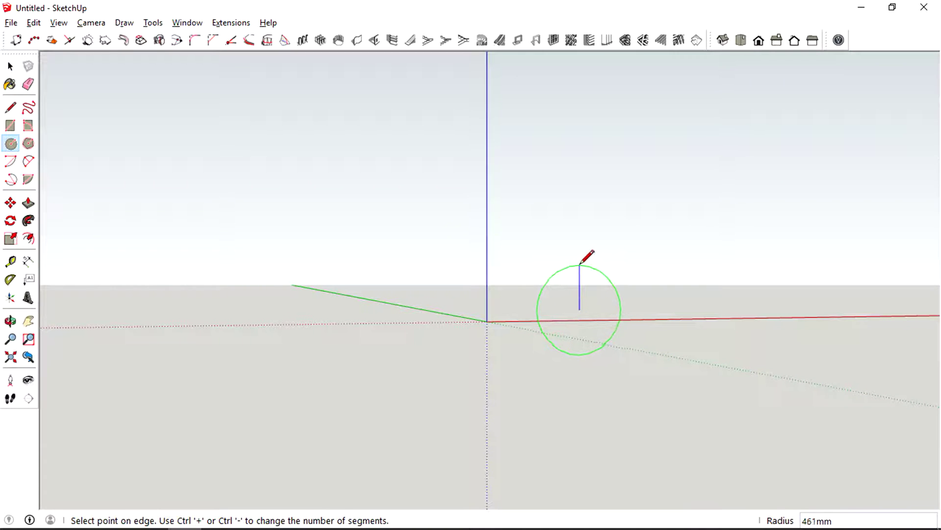
click(578, 276)
middle_drag(579, 276, 571, 356)
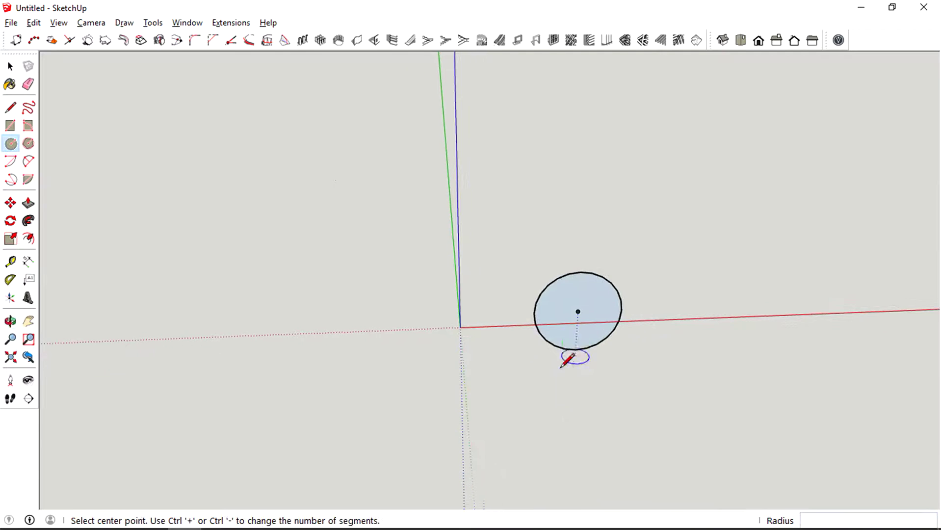
Move the circle further out along the red axis and delete its face, keeping the outline.
key(space)
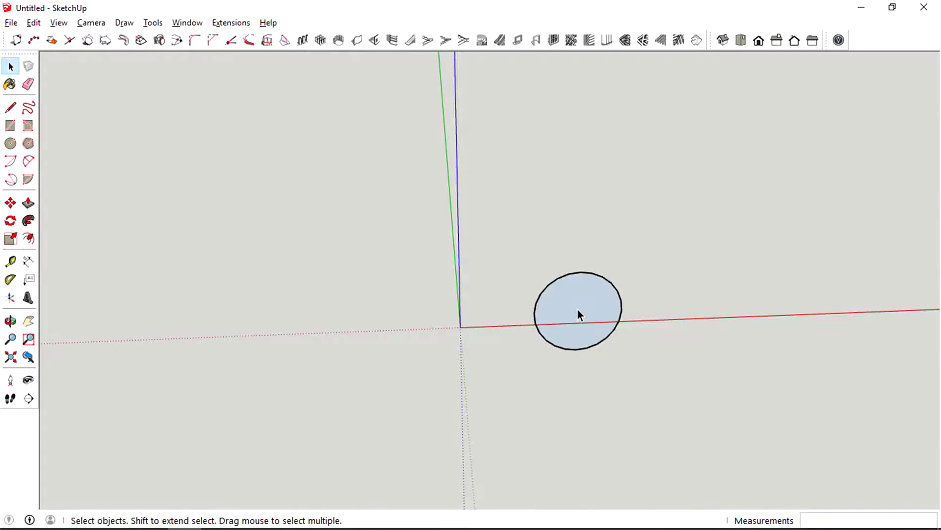
click(577, 300)
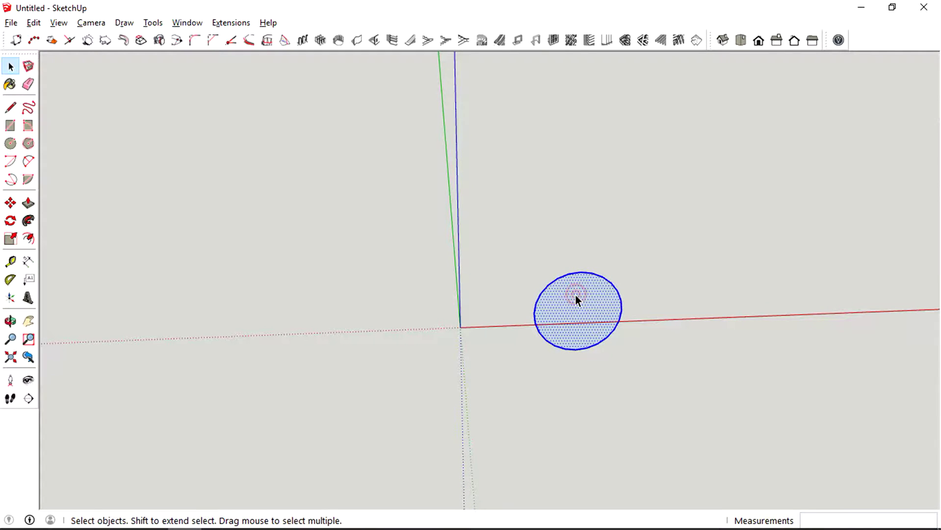
key(m)
click(576, 295)
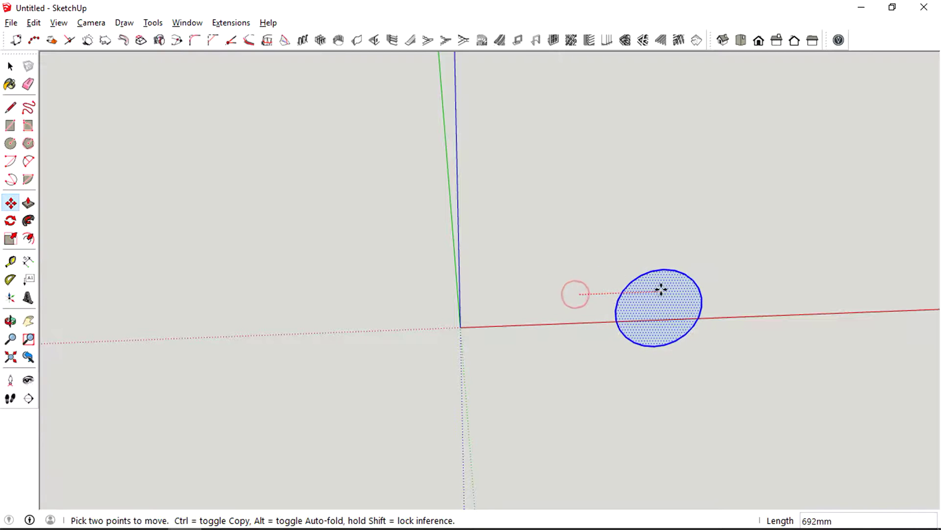
scroll(661, 290, down, 2)
middle_drag(662, 288, 649, 319)
scroll(626, 317, up, 1)
key(space)
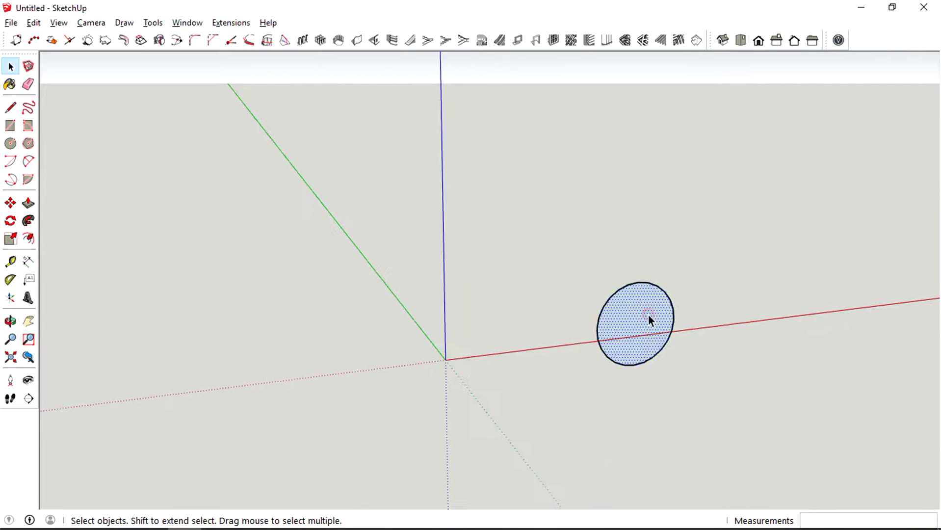
key(Delete)
click(665, 291)
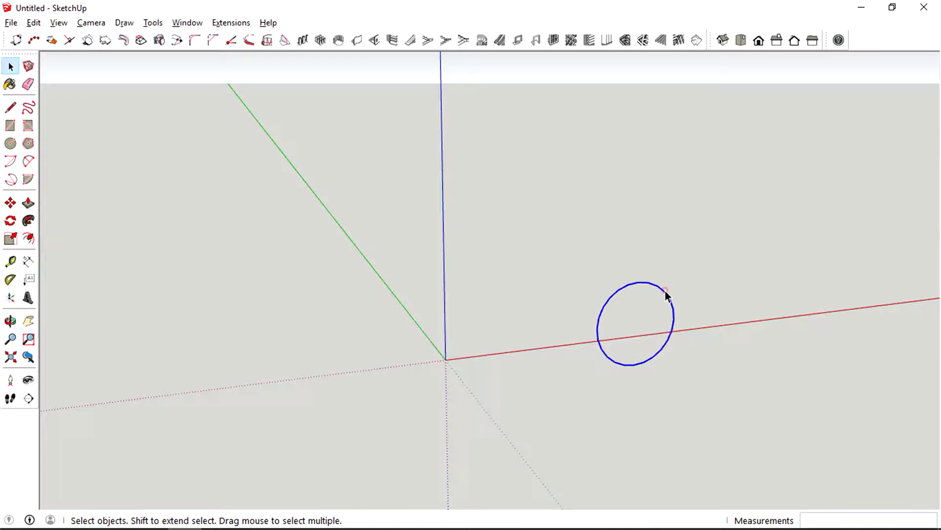
Set the circle outline's revolve to a 180° angle, 30 segments and scale 3, then create it.
click(160, 41)
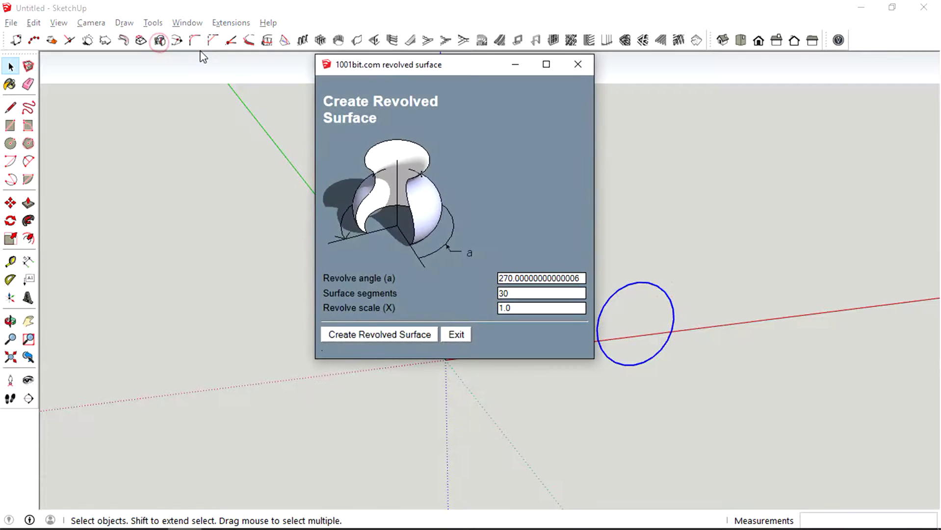
double_click(525, 277)
text(180)
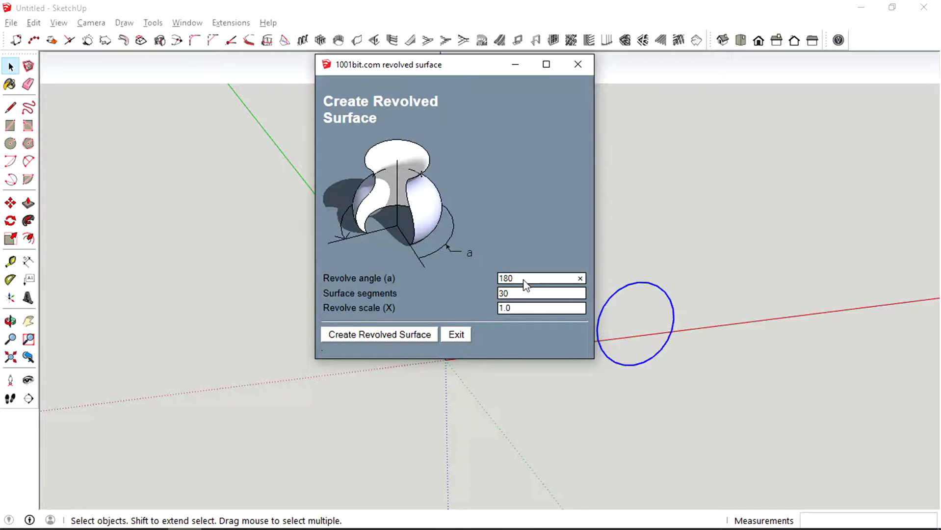
double_click(505, 308)
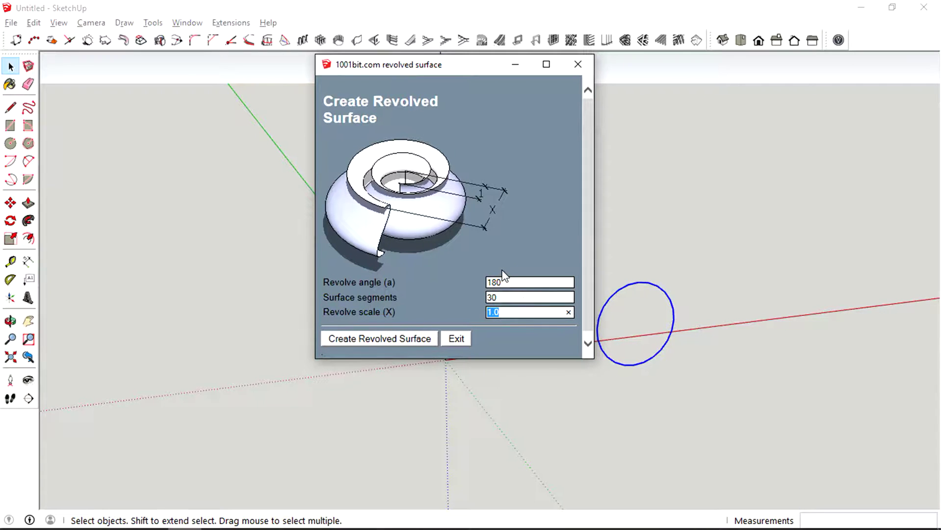
click(393, 339)
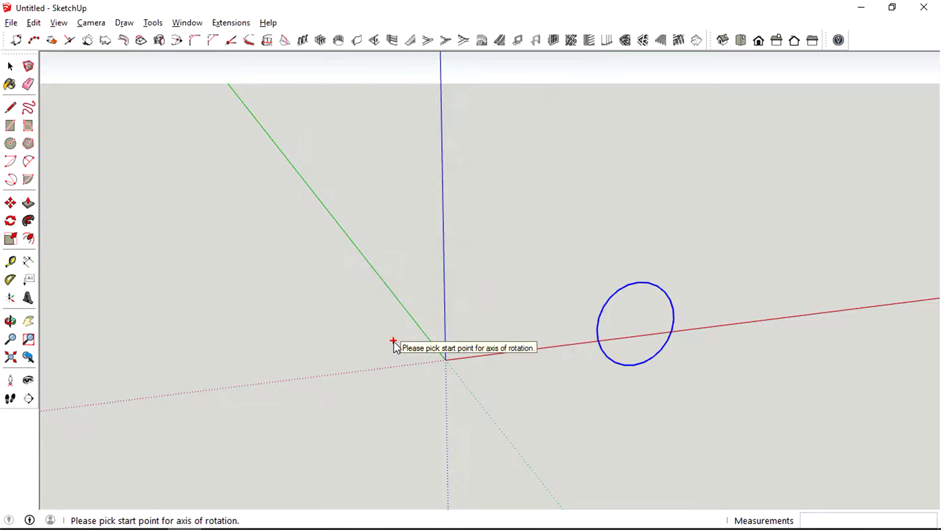
Revolve the circle around the blue axis from the origin into a widening horn-shaped tube.
click(443, 351)
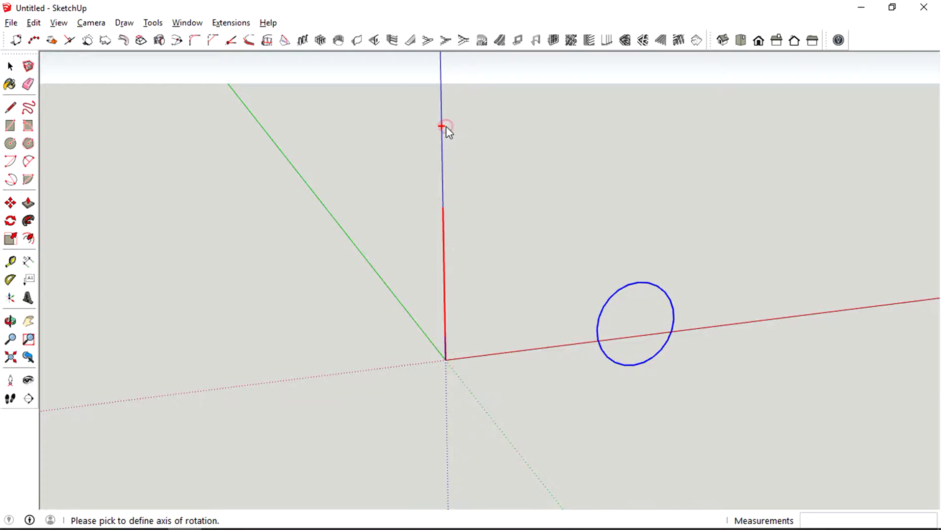
click(442, 126)
middle_drag(445, 130, 539, 521)
middle_drag(288, 481, 528, 219)
drag(506, 260, 510, 324)
Orbit around the horn tube and select the whole tube group.
key(space)
middle_drag(470, 315, 626, 178)
scroll(524, 268, up, 2)
shift+middle_drag(441, 269, 500, 326)
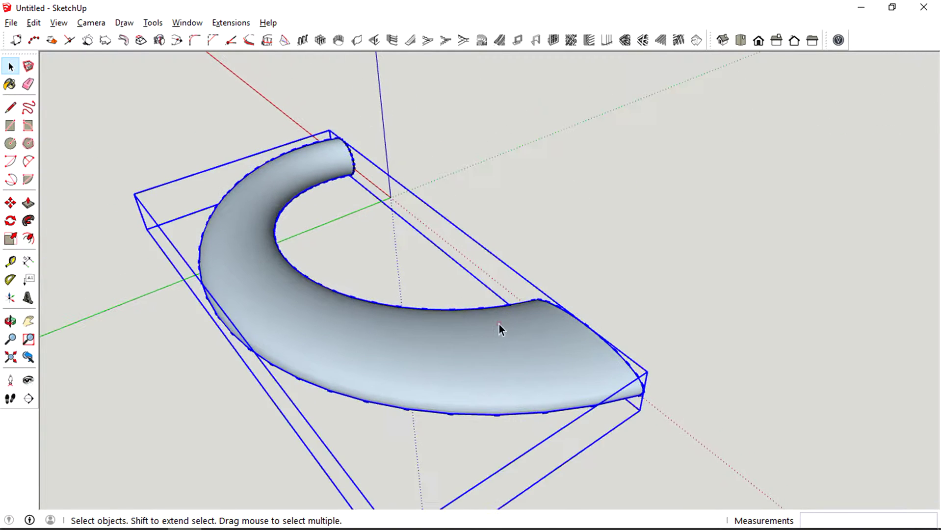
triple_click(499, 324)
scroll(499, 324, down, 2)
key(Escape)
click(546, 332)
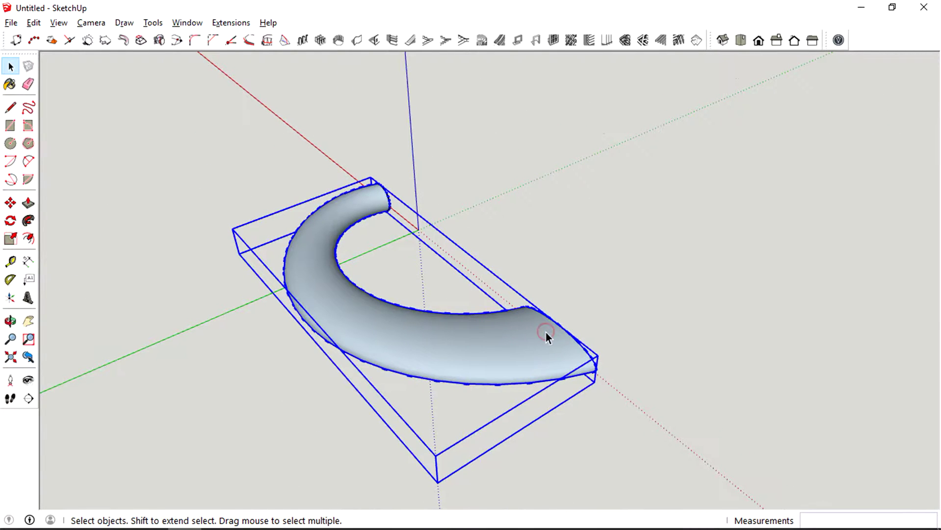
Make a copy of the horn tube and place it beside the original.
key(m)
key(ctrl)
click(546, 332)
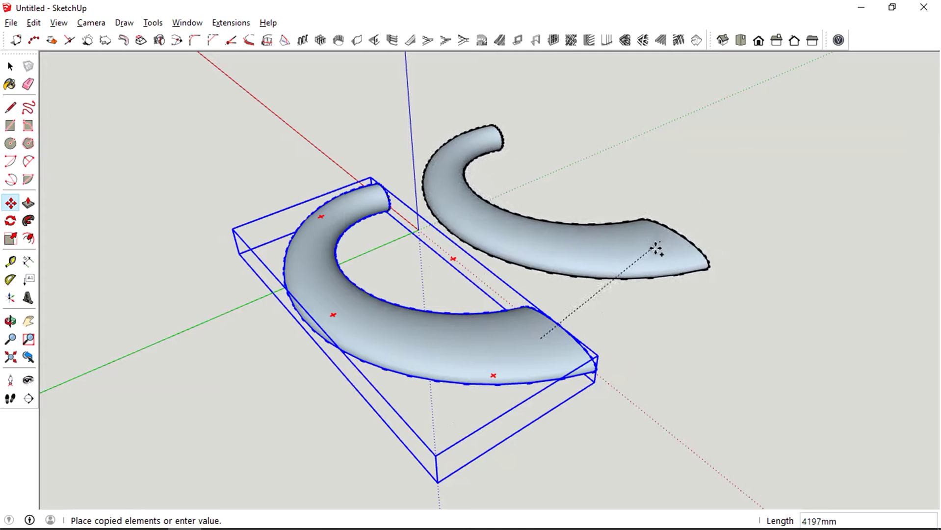
click(690, 249)
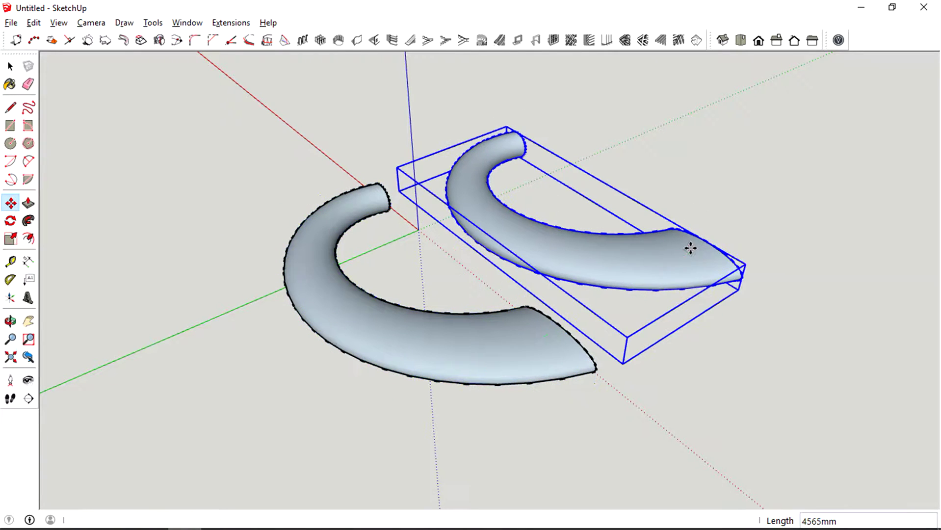
Flip the copied tube along its blue and green axes, undoing a trial red-axis flip.
key(space)
right_click(691, 255)
mouse_move(749, 443)
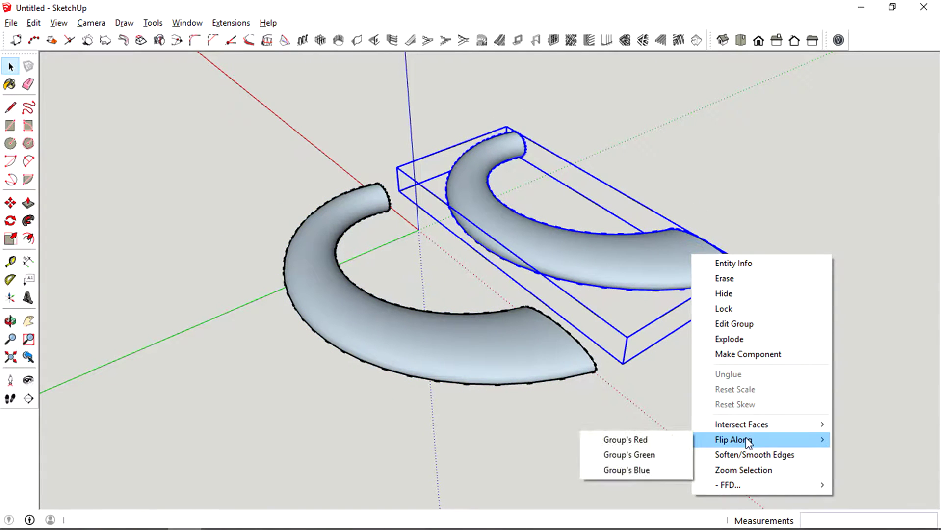
click(642, 468)
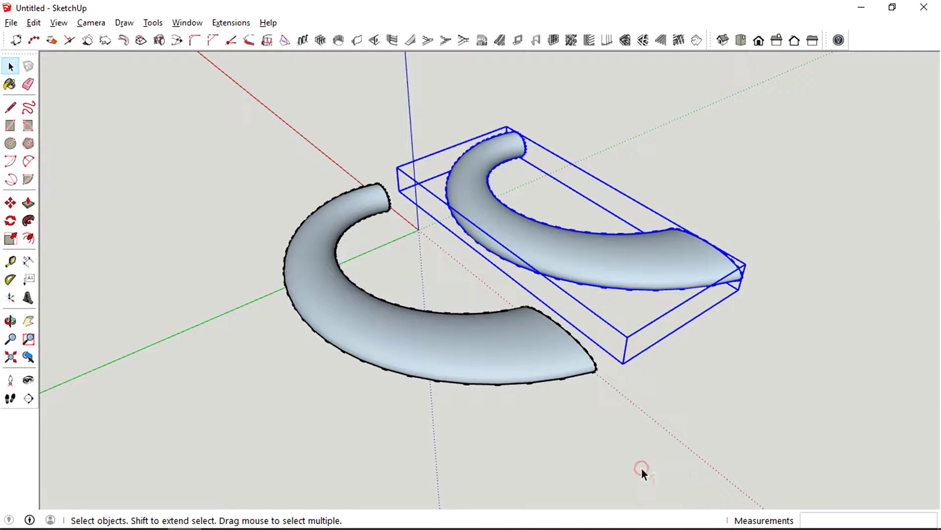
right_click(648, 252)
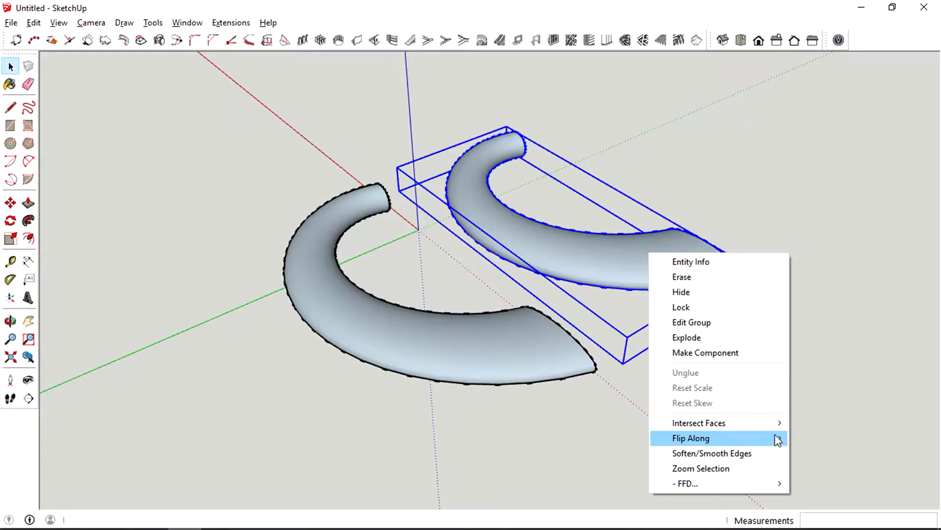
mouse_move(774, 439)
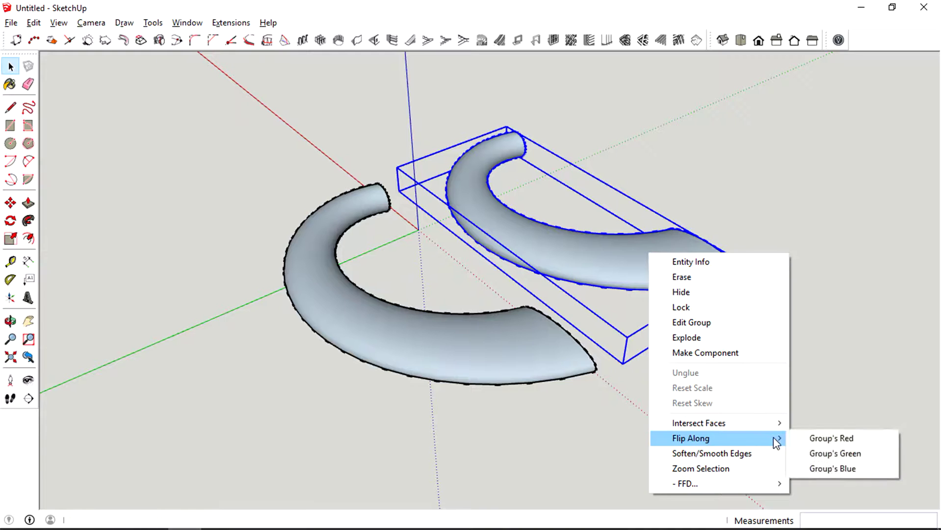
click(802, 445)
key(ctrl+z)
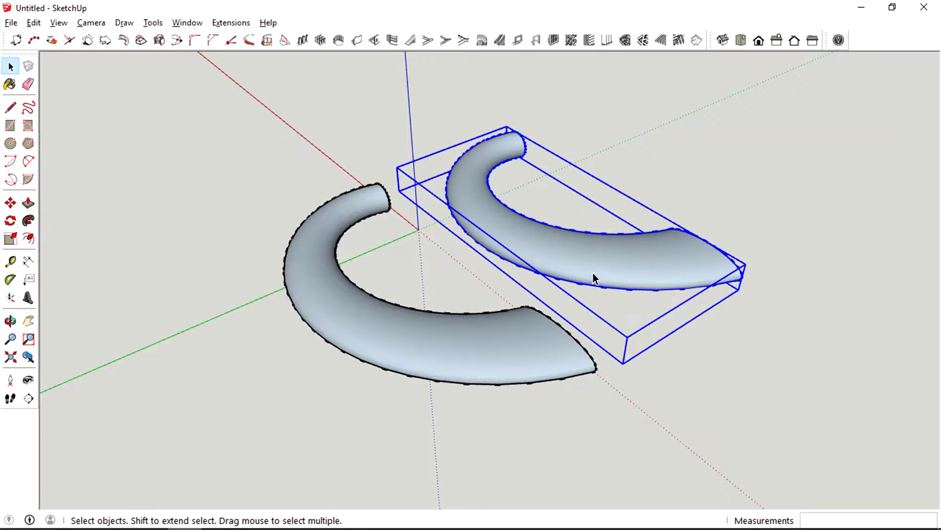
right_click(593, 273)
mouse_move(678, 458)
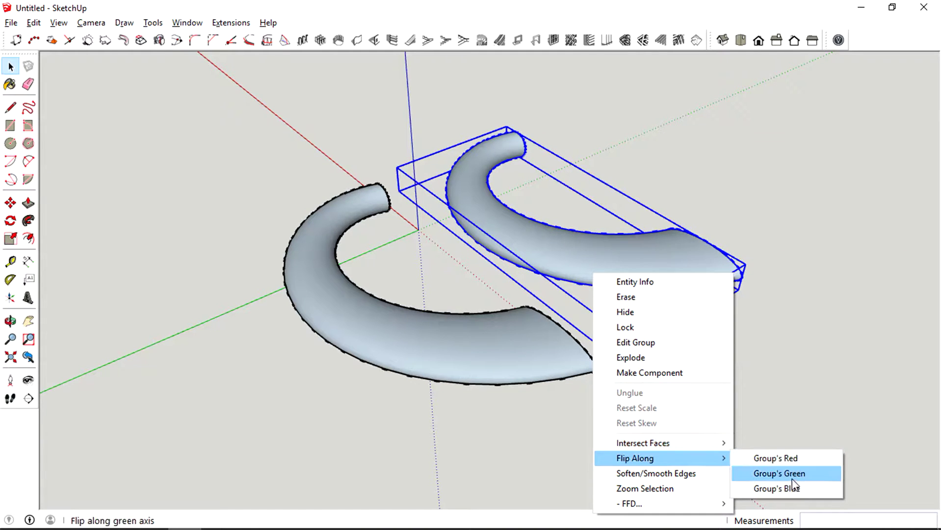
click(779, 473)
Move the flipped copy so its open end meets the original's end, closing the ring.
key(m)
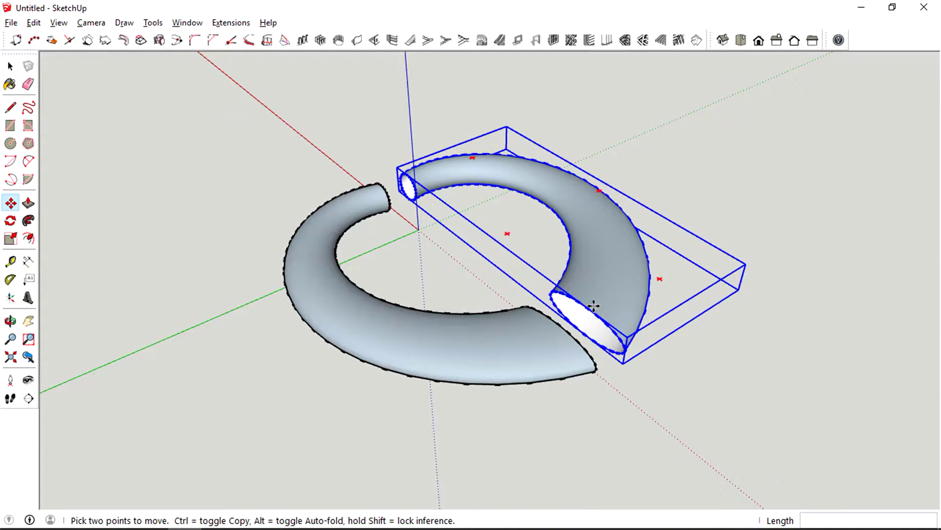
click(593, 307)
click(556, 322)
middle_drag(556, 322, 442, 212)
key(space)
click(677, 169)
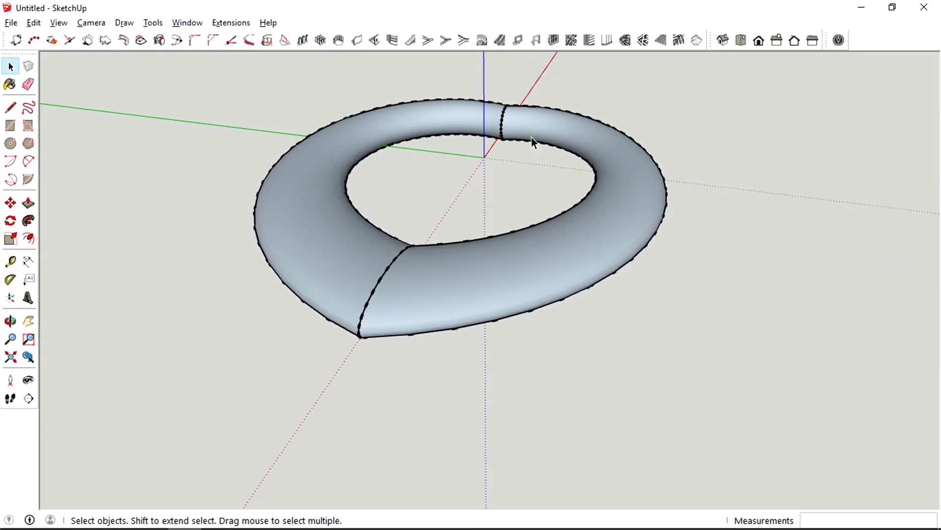
middle_drag(532, 137, 513, 136)
scroll(512, 138, down, 3)
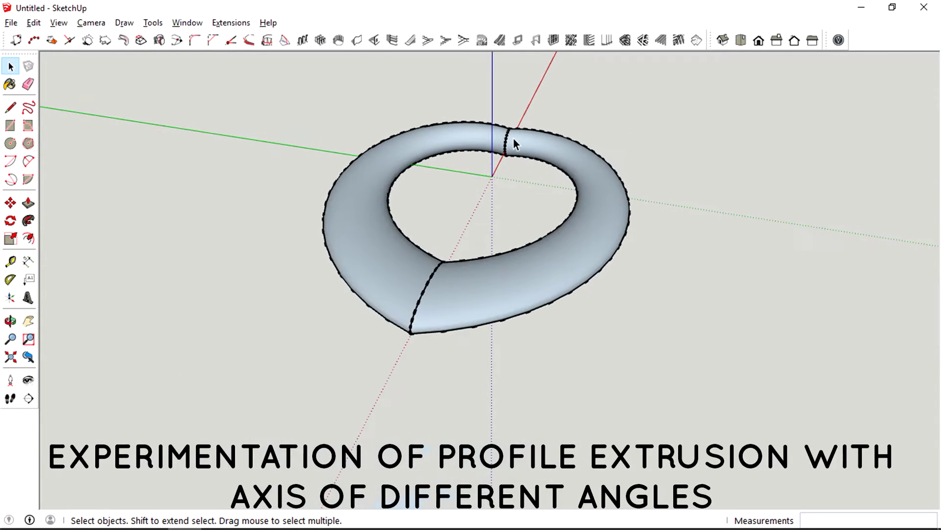